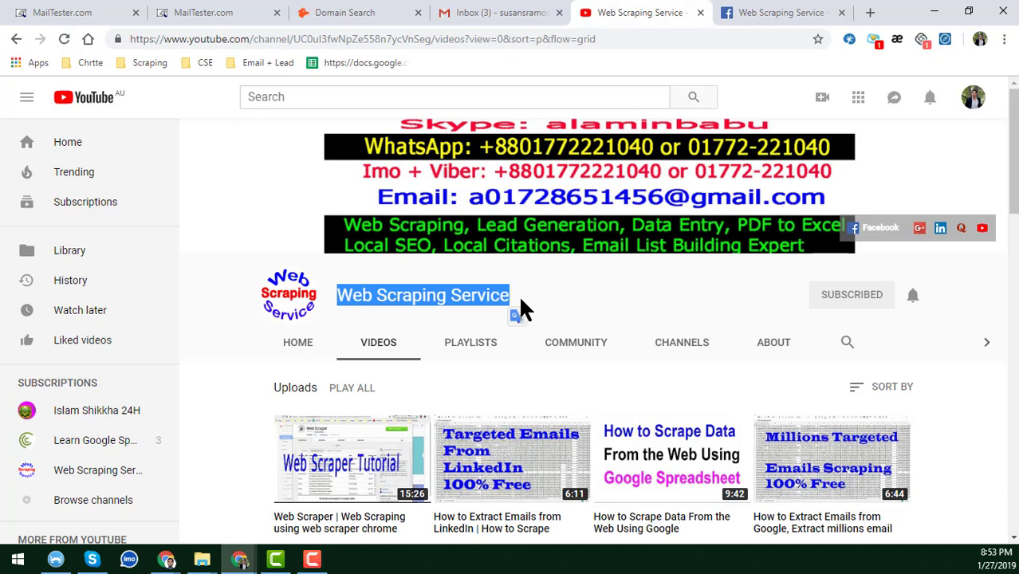
# Review the verification results for the checked e-mail addresses on both MailTester pages.
pyautogui.click(73, 15)
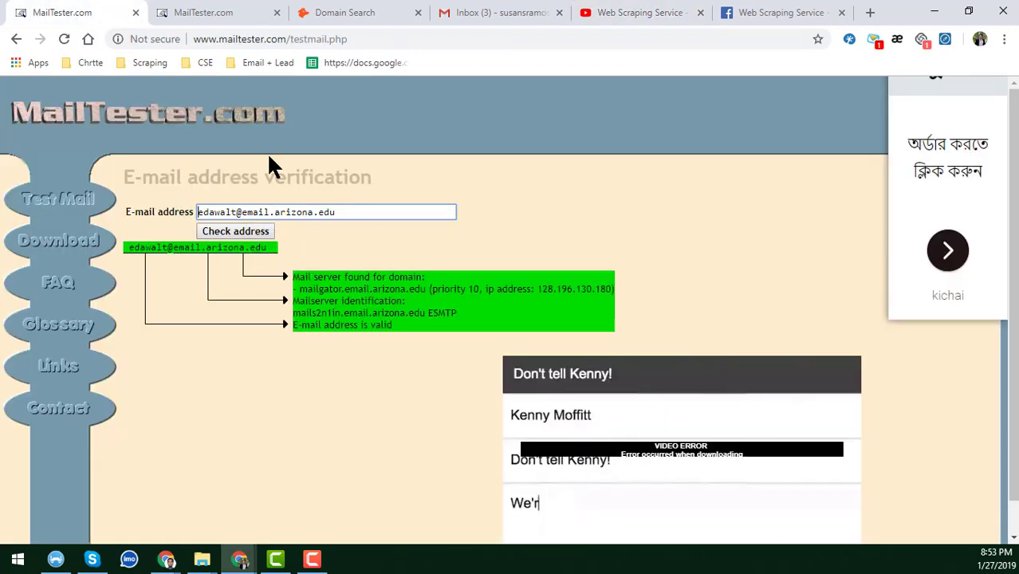
pyautogui.click(357, 312)
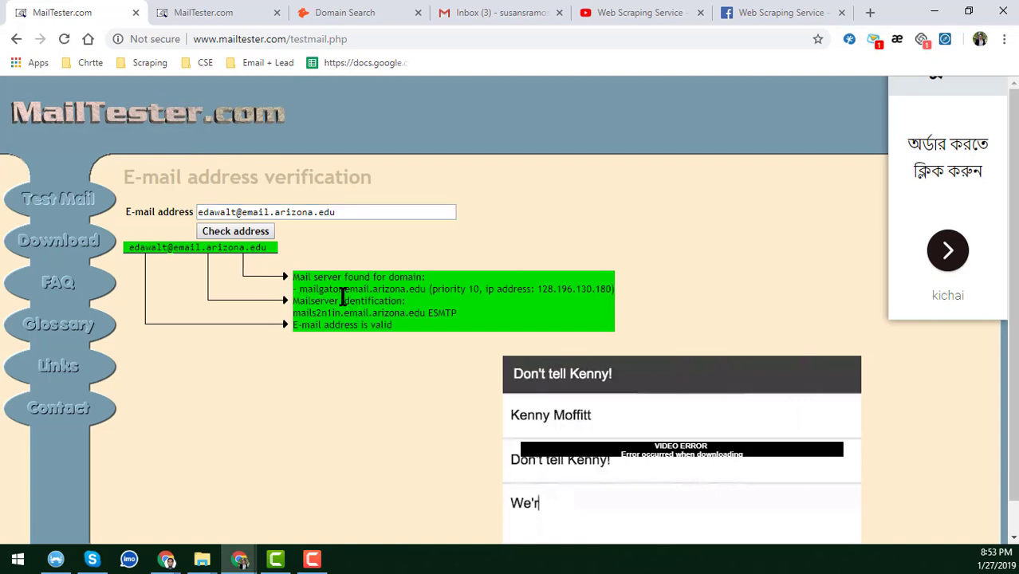
pyautogui.moveTo(343, 301); pyautogui.dragTo(395, 323)
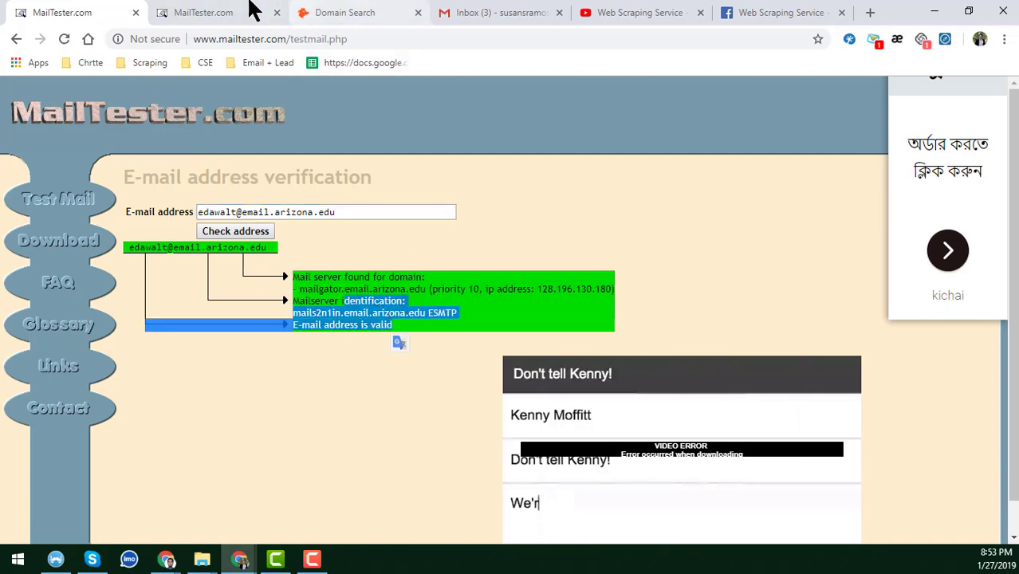
pyautogui.click(250, 9)
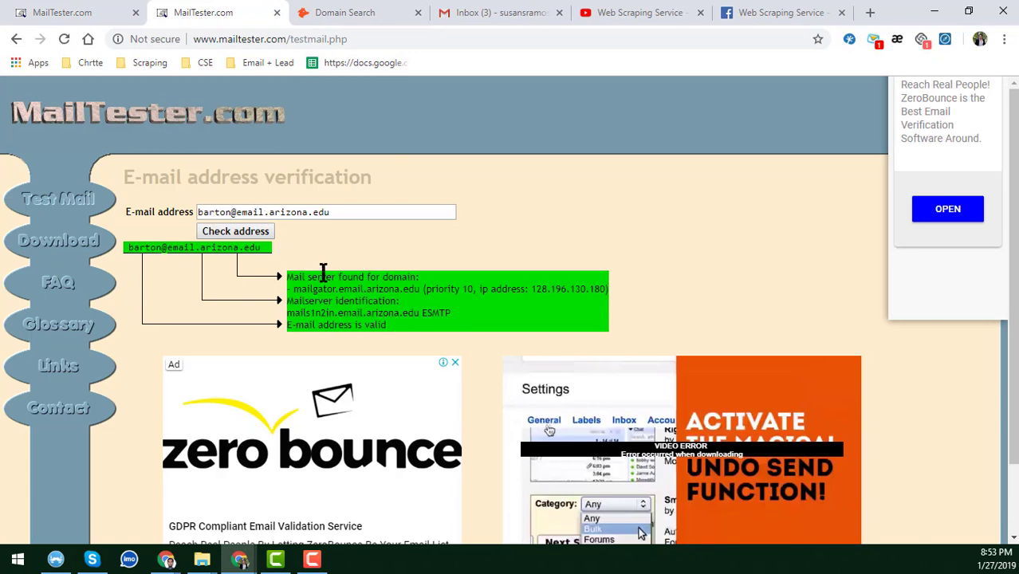
pyautogui.moveTo(317, 276); pyautogui.dragTo(512, 314)
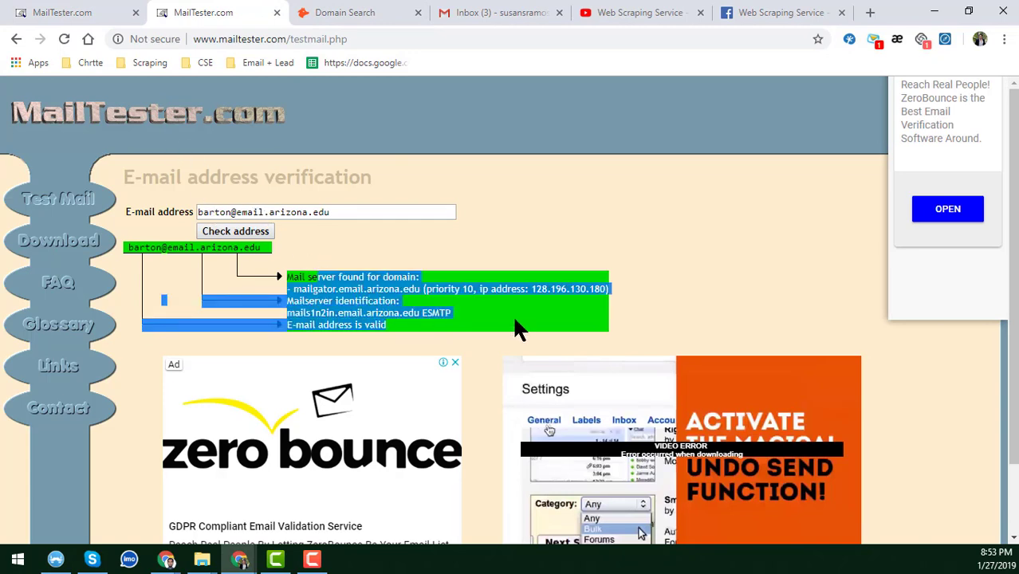
pyautogui.click(512, 314)
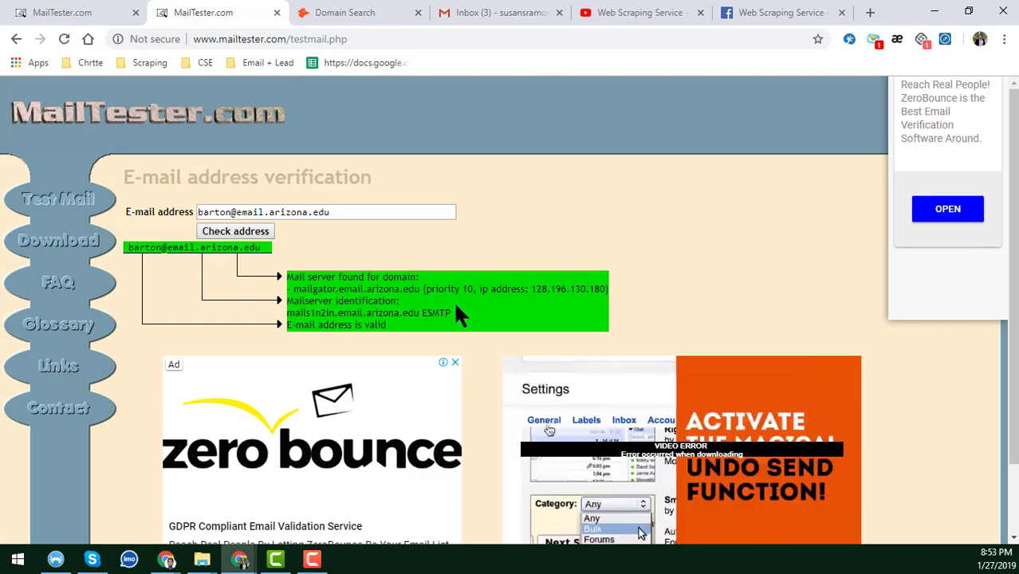
# View the Web Scraping Service channel on YouTube and its Facebook page.
pyautogui.click(661, 9)
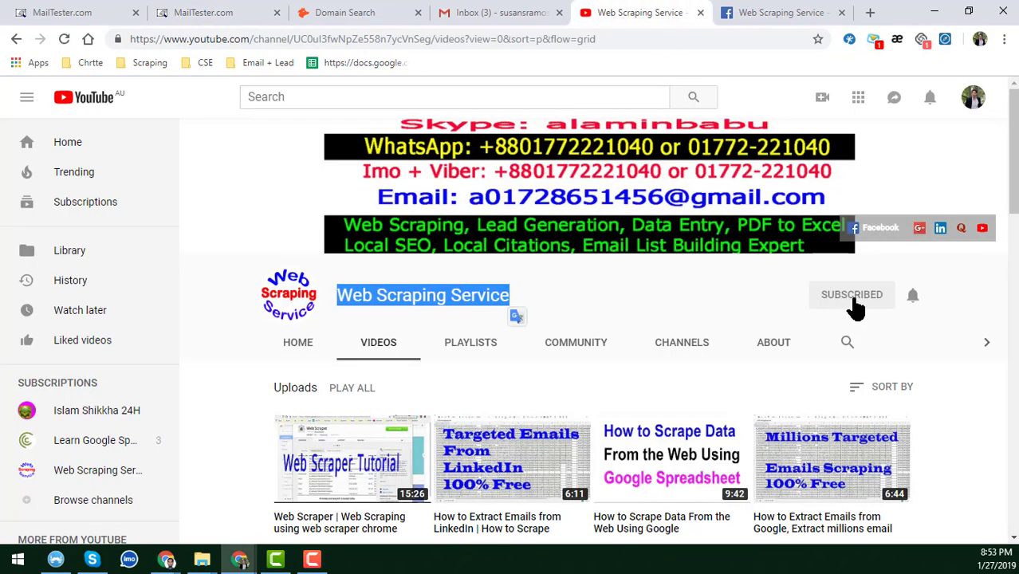
pyautogui.click(524, 299)
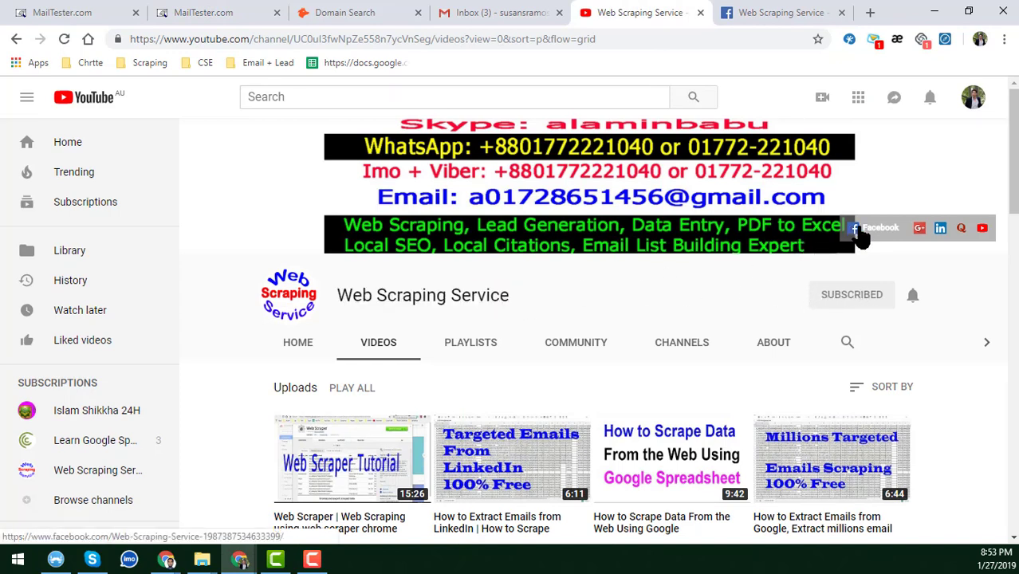
pyautogui.click(794, 10)
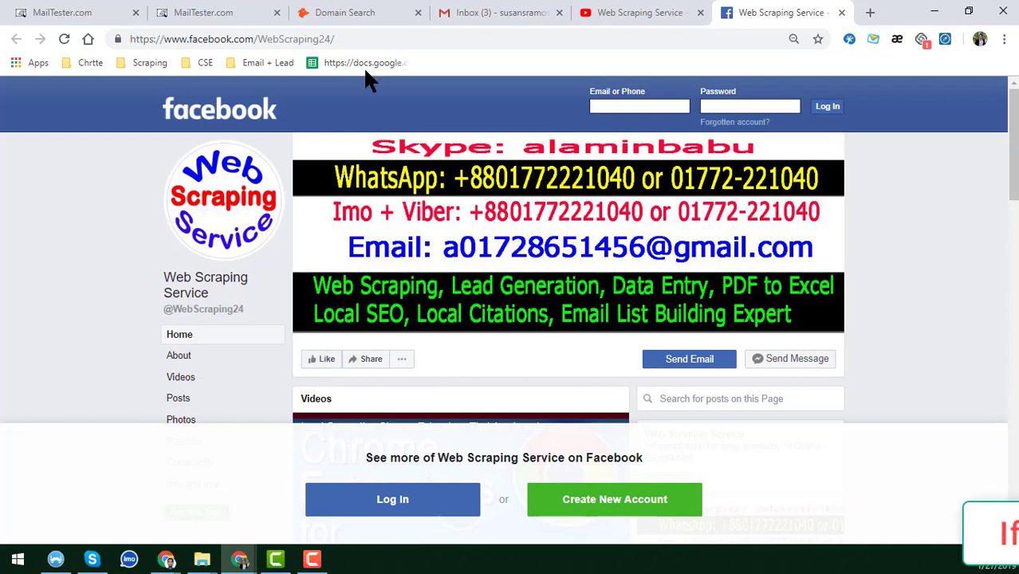
# Switch to Hunter's Domain Search page and log out of the account.
pyautogui.click(381, 18)
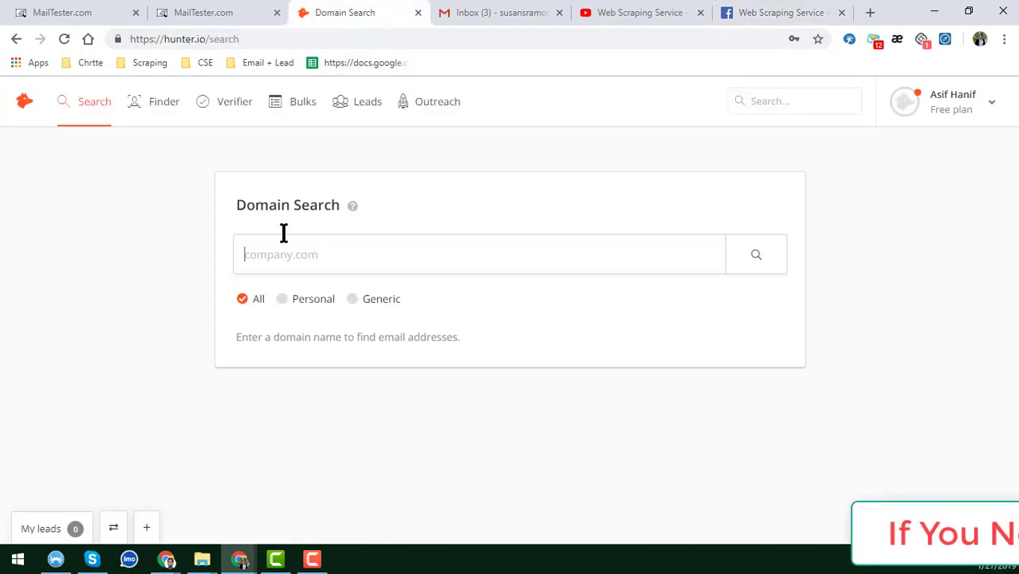
pyautogui.click(295, 260)
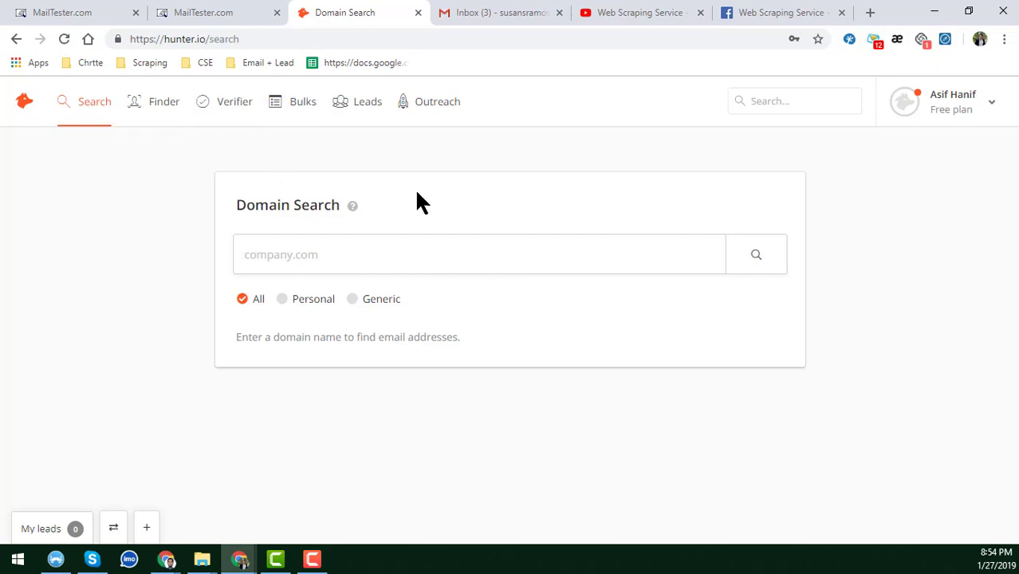
pyautogui.click(991, 106)
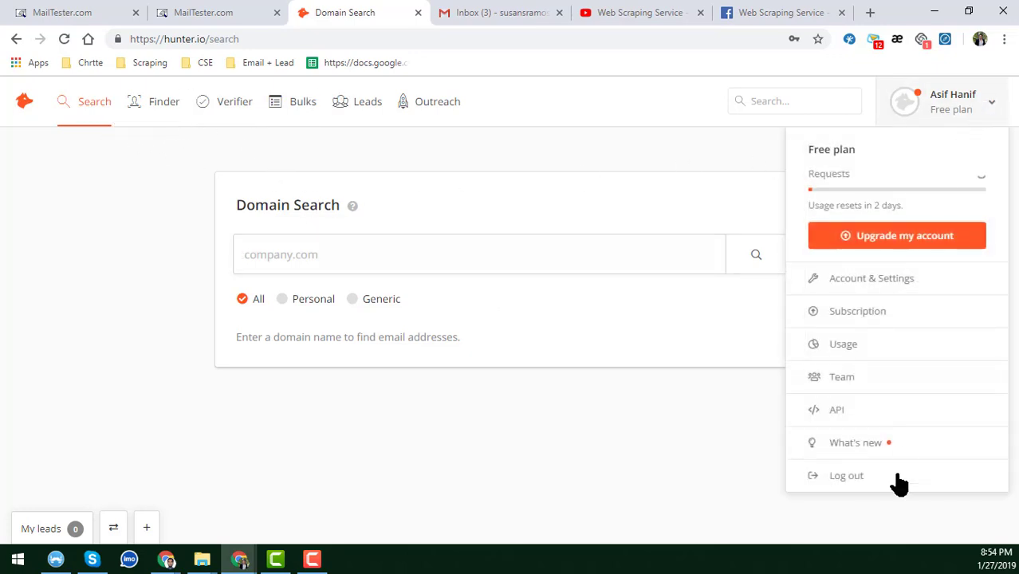
pyautogui.click(862, 478)
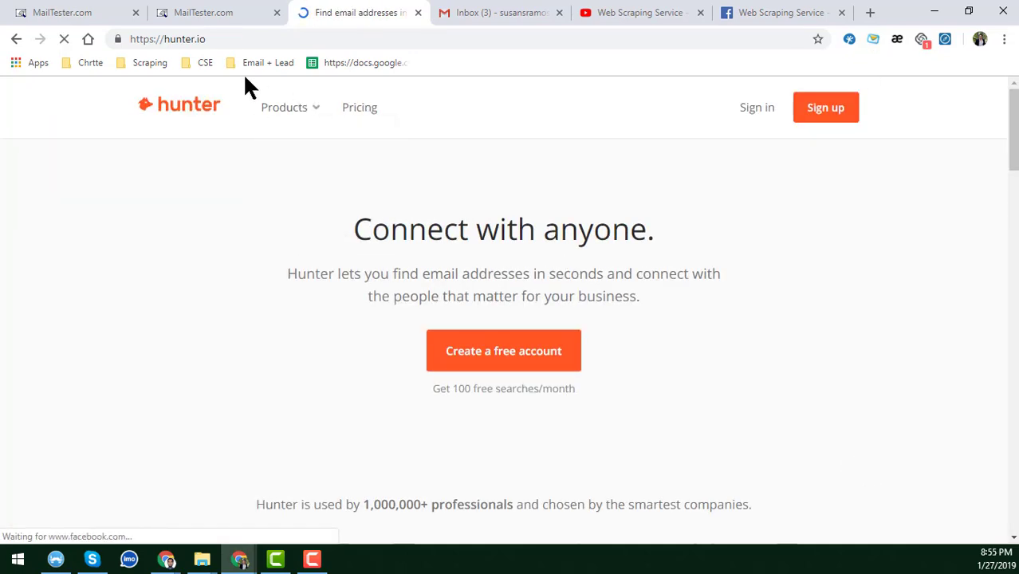
# Open Hunter's free account registration page and examine its sign-up options and work e-mail field.
pyautogui.click(232, 39)
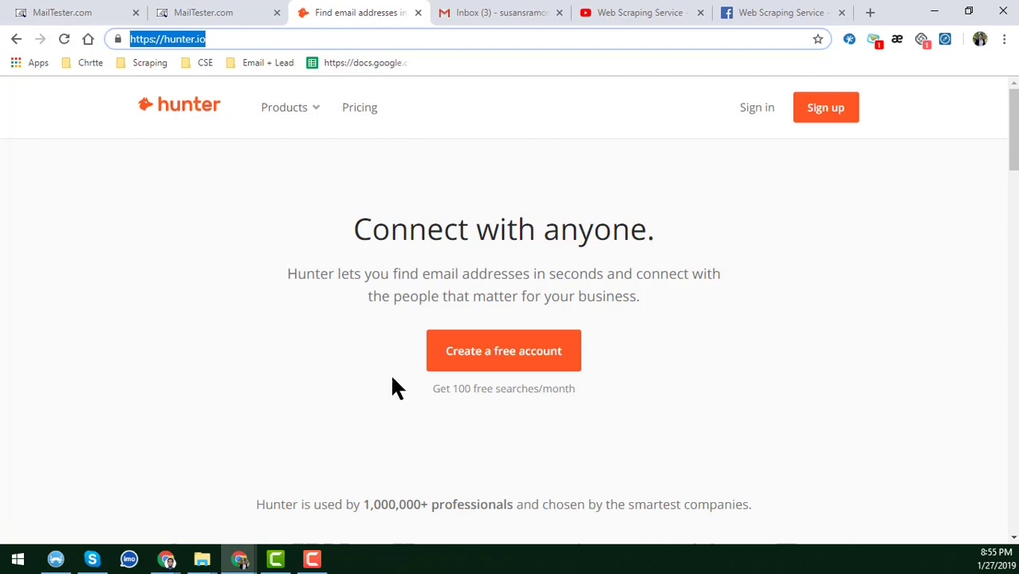
pyautogui.click(536, 363)
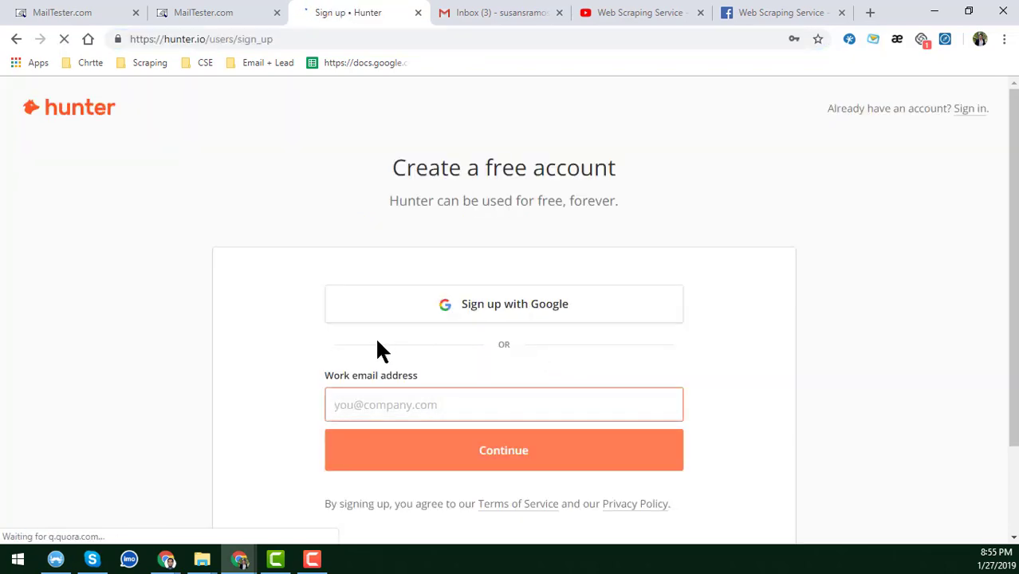
pyautogui.scroll(-2, 378, 345)
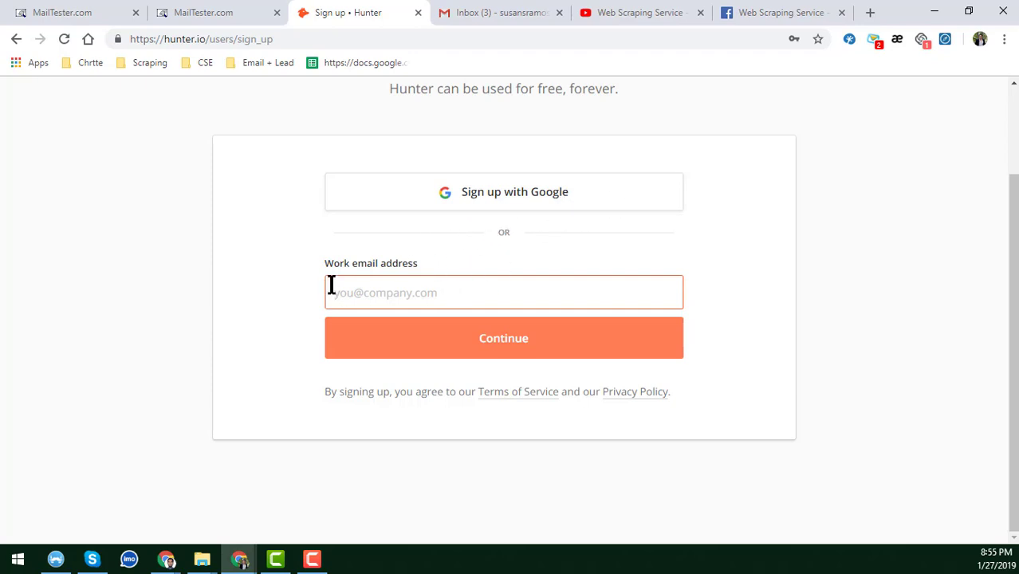
pyautogui.click(388, 289)
pyautogui.click(248, 299)
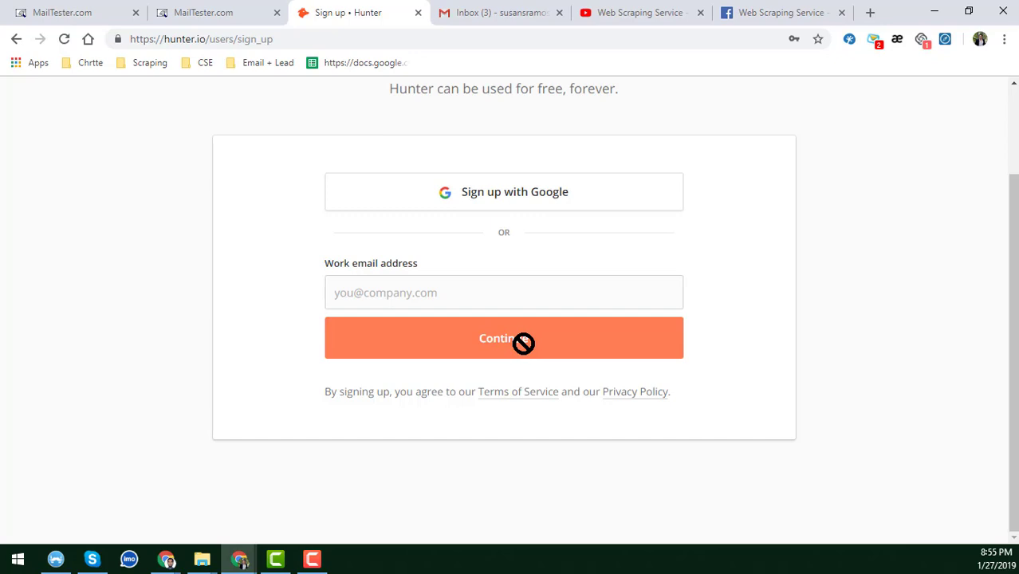
pyautogui.scroll(2, 533, 222)
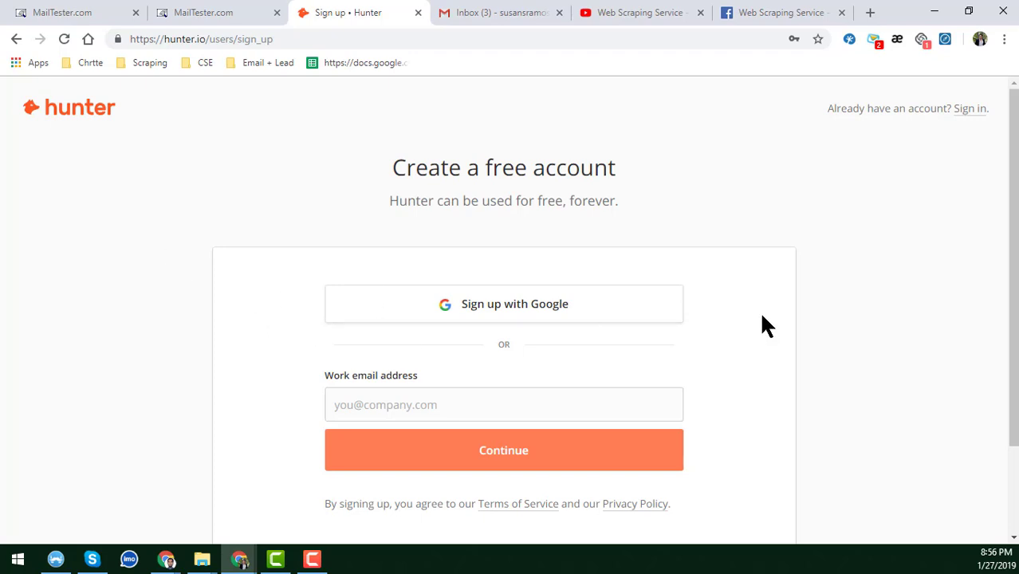
# Go to the sign-in page and sign in to the existing Hunter account with the prefilled credentials.
pyautogui.click(972, 109)
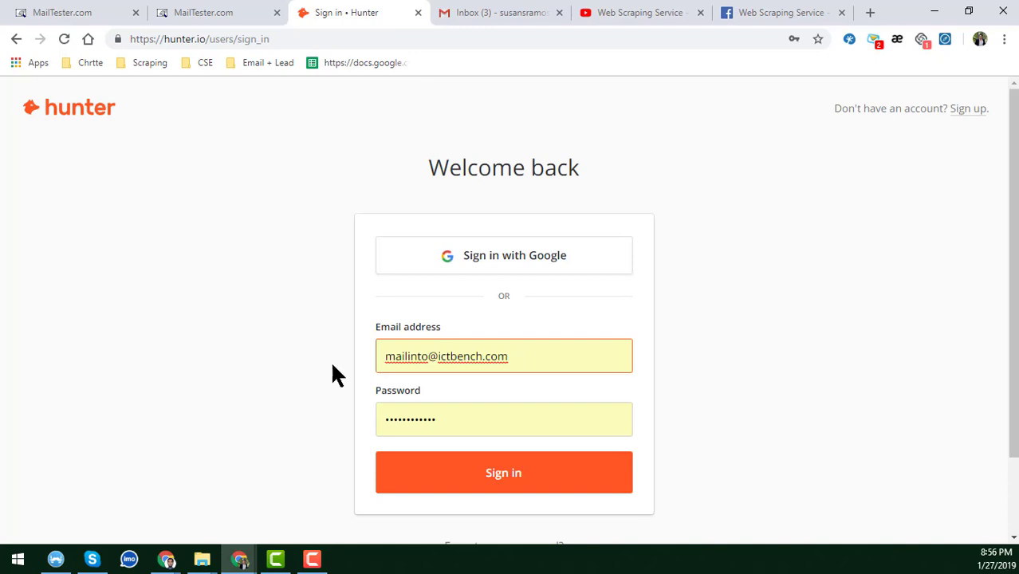
pyautogui.click(542, 476)
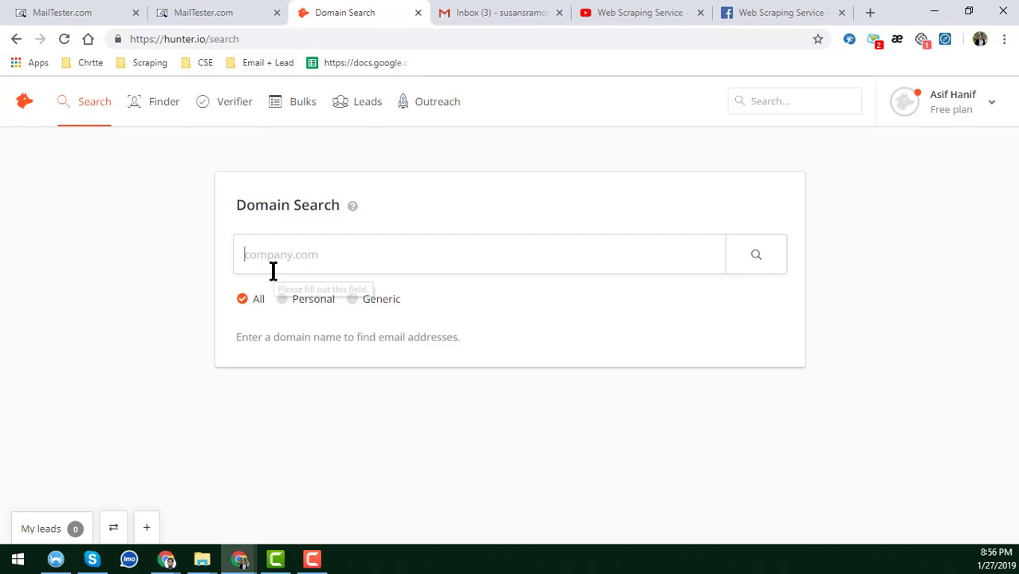
pyautogui.click(319, 254)
pyautogui.write('email')
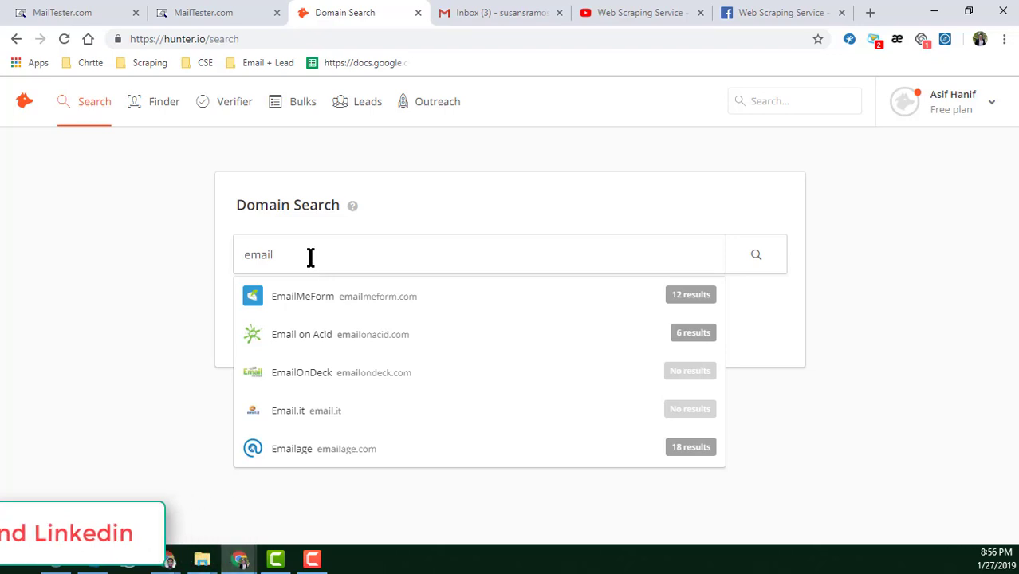
pyautogui.write('.ar')
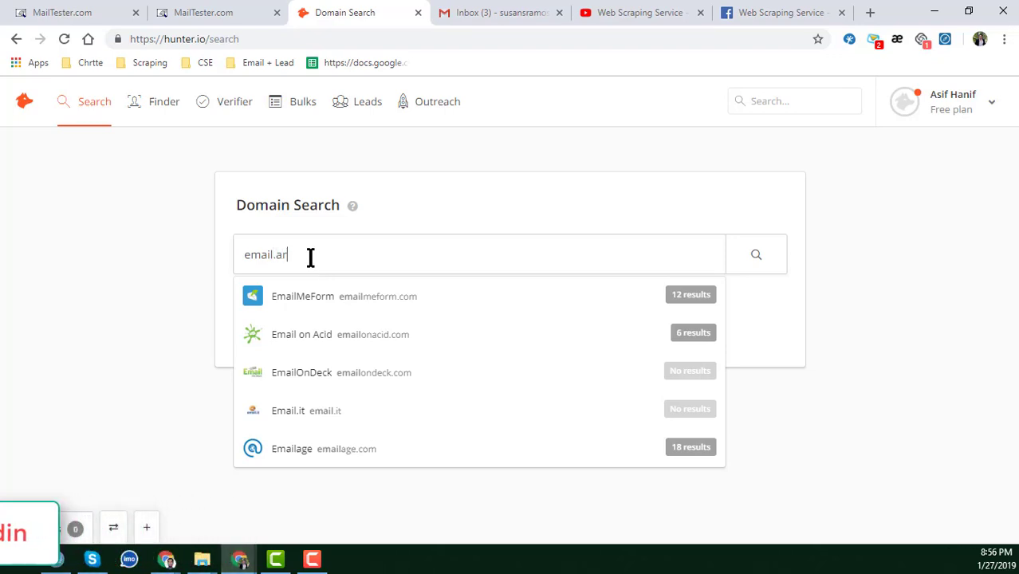
pyautogui.write('izon')
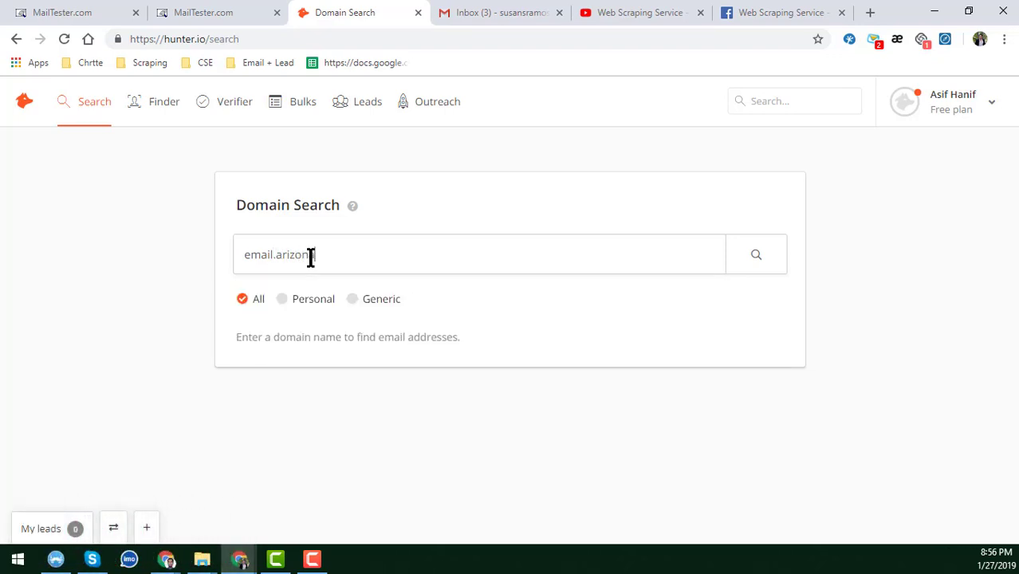
pyautogui.write('a')
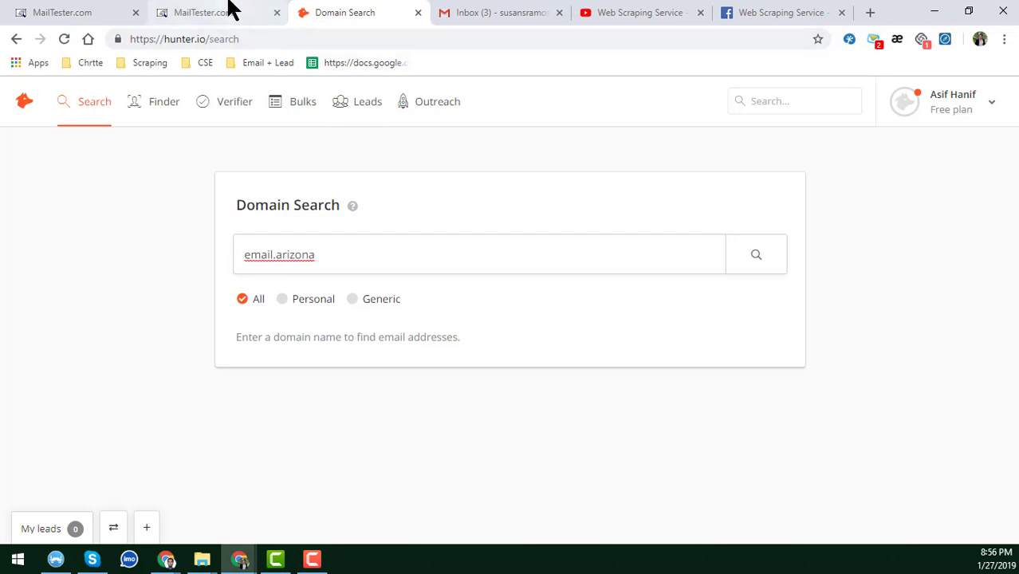
# Copy the full e-mail address from the second MailTester page and paste it over the text in Hunter's domain search.
pyautogui.click(227, 10)
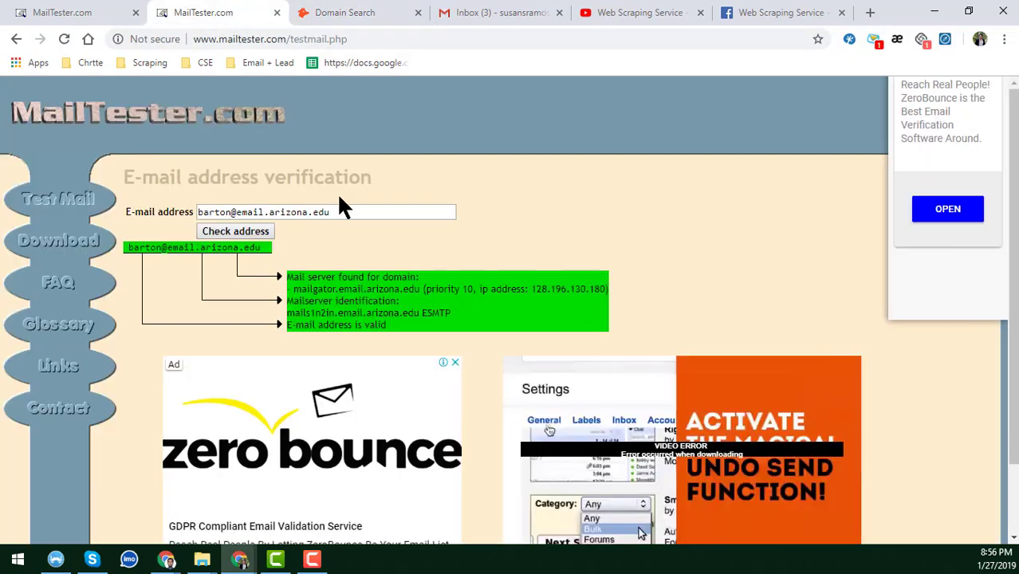
pyautogui.click(243, 212)
pyautogui.moveTo(265, 212); pyautogui.dragTo(244, 212)
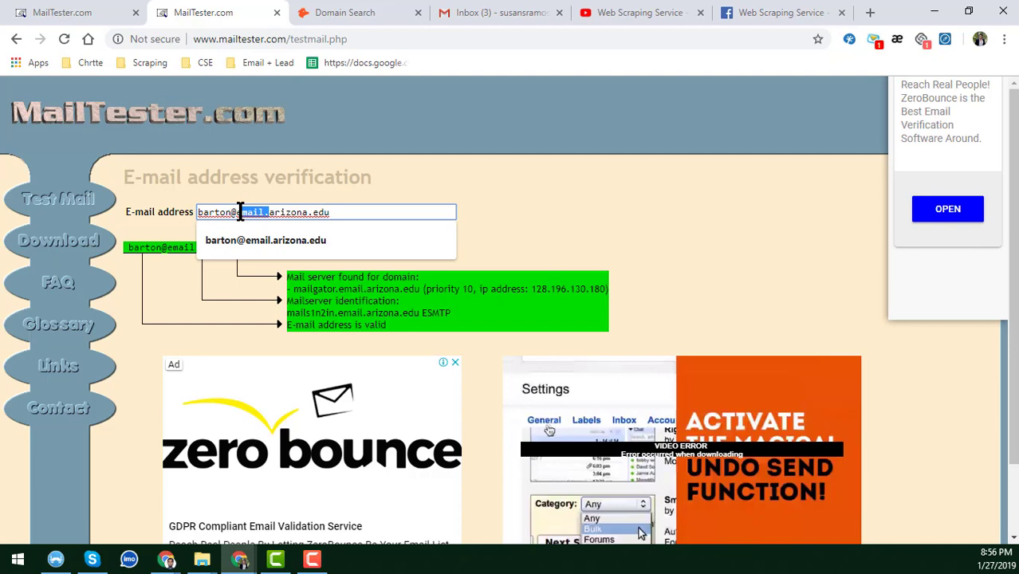
pyautogui.click(380, 217)
pyautogui.hotkey('ctrl', 'a')
pyautogui.hotkey('ctrl', 'c')
pyautogui.click(349, 12)
pyautogui.tripleClick(339, 250)
pyautogui.hotkey('ctrl', 'v')
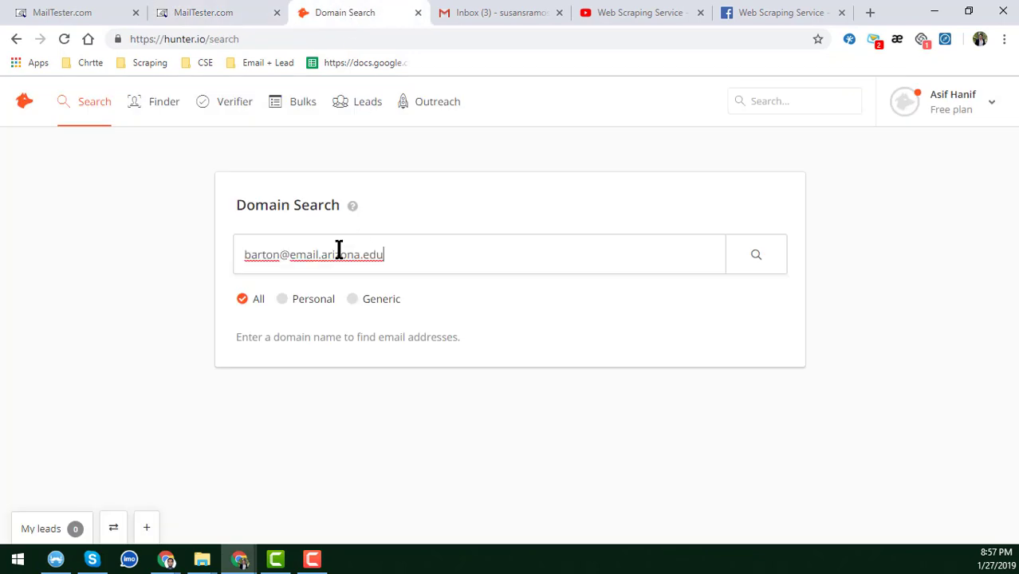
# Trim the pasted address to the domain email.arizona.edu, run the domain search and dismiss the leads tip.
pyautogui.click(288, 256)
pyautogui.press('BackSpace')
pyautogui.press('BackSpace')
pyautogui.press('BackSpace')
pyautogui.press('BackSpace')
pyautogui.press('BackSpace')
pyautogui.press('BackSpace')
pyautogui.press('BackSpace')
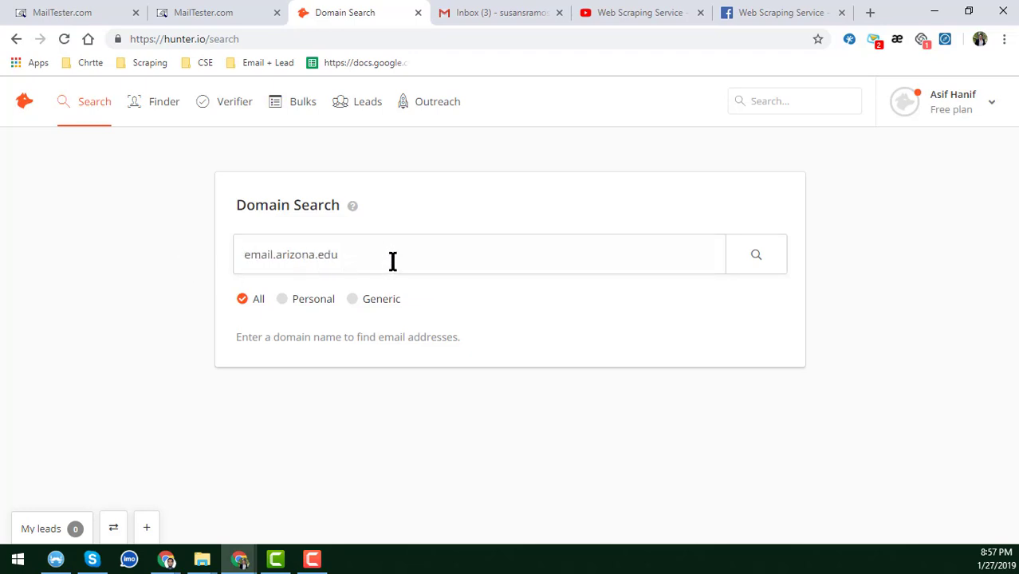
pyautogui.click(123, 284)
pyautogui.click(755, 257)
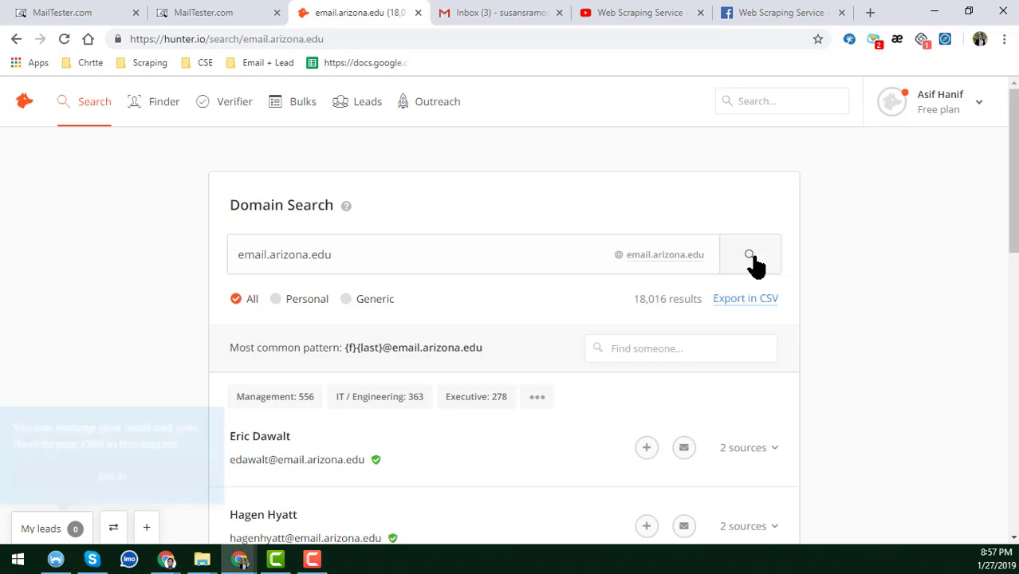
pyautogui.click(141, 482)
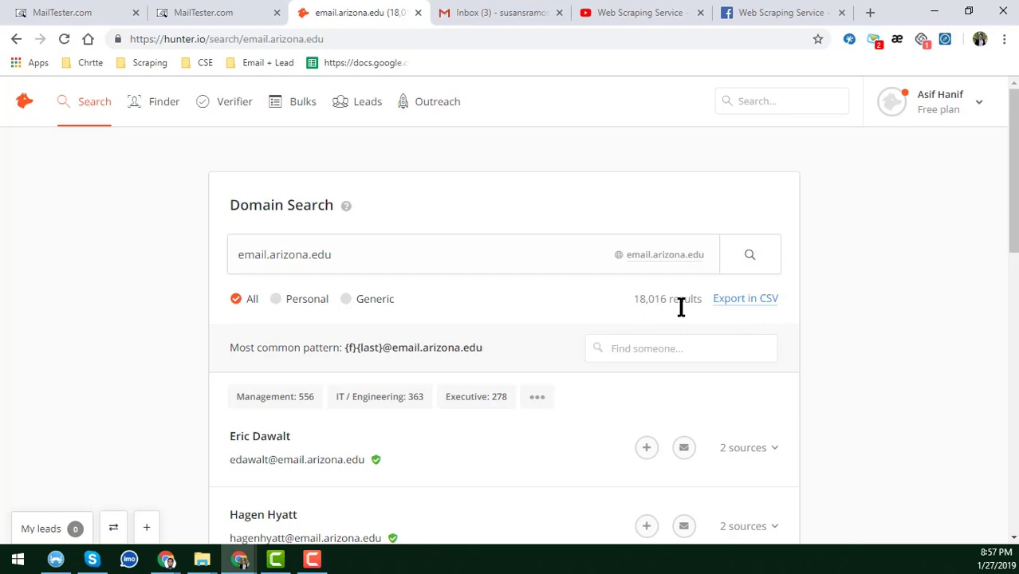
# Browse the e-mail results for email.arizona.edu and load more entries twice at the end of the list.
pyautogui.scroll(-3, 409, 341)
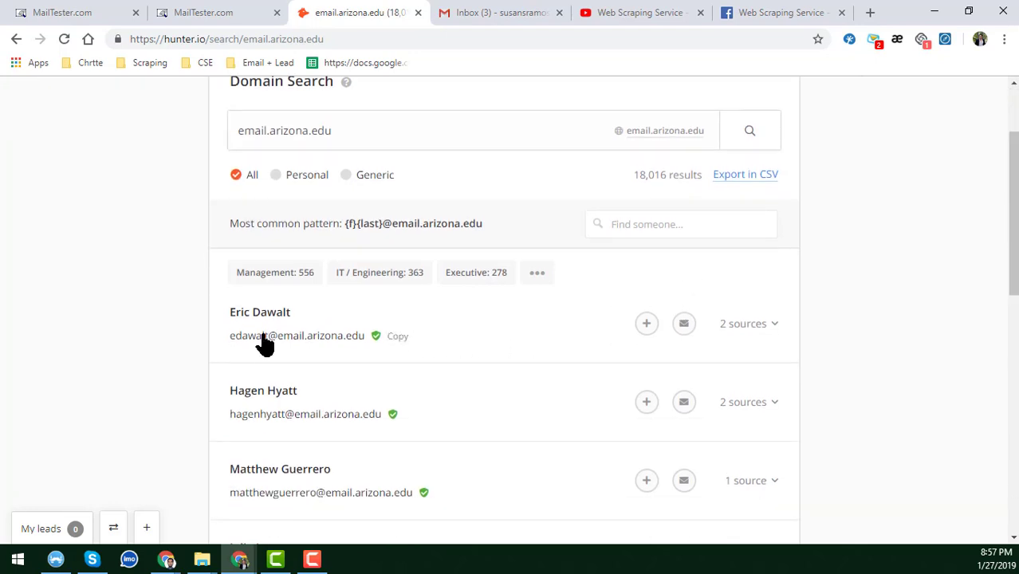
pyautogui.scroll(-3, 227, 257)
pyautogui.scroll(-7, 319, 295)
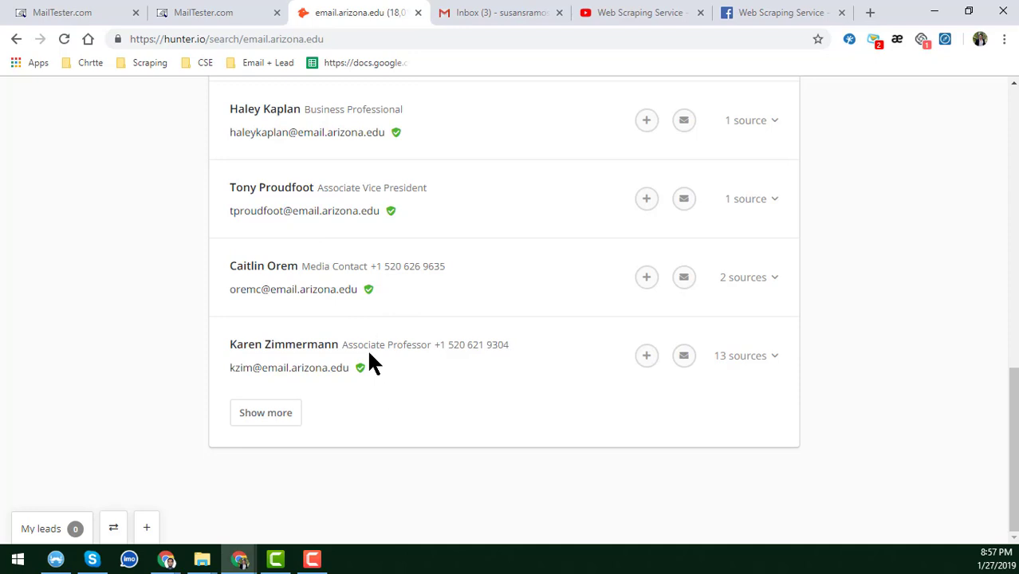
pyautogui.click(261, 415)
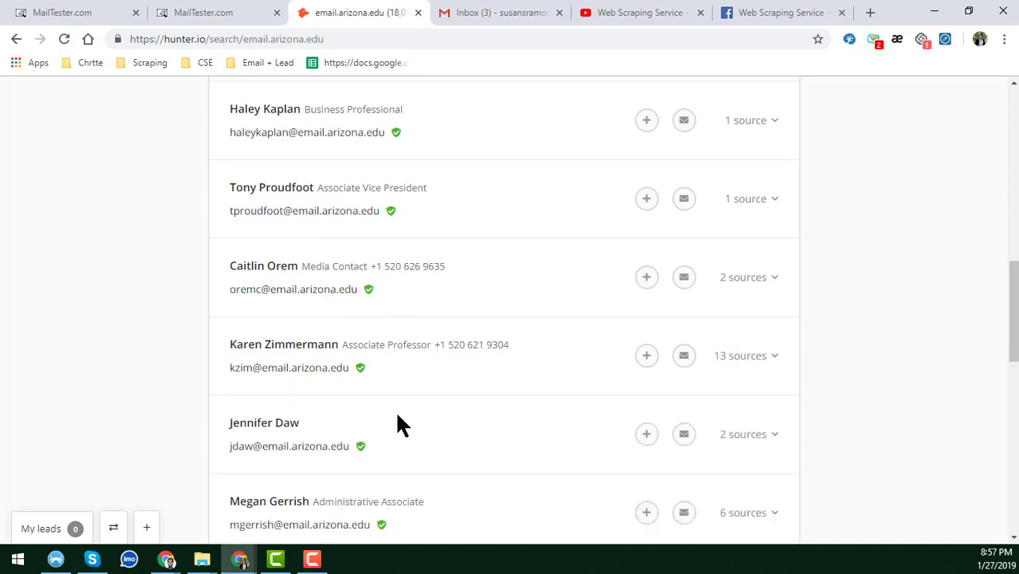
pyautogui.scroll(-10, 398, 414)
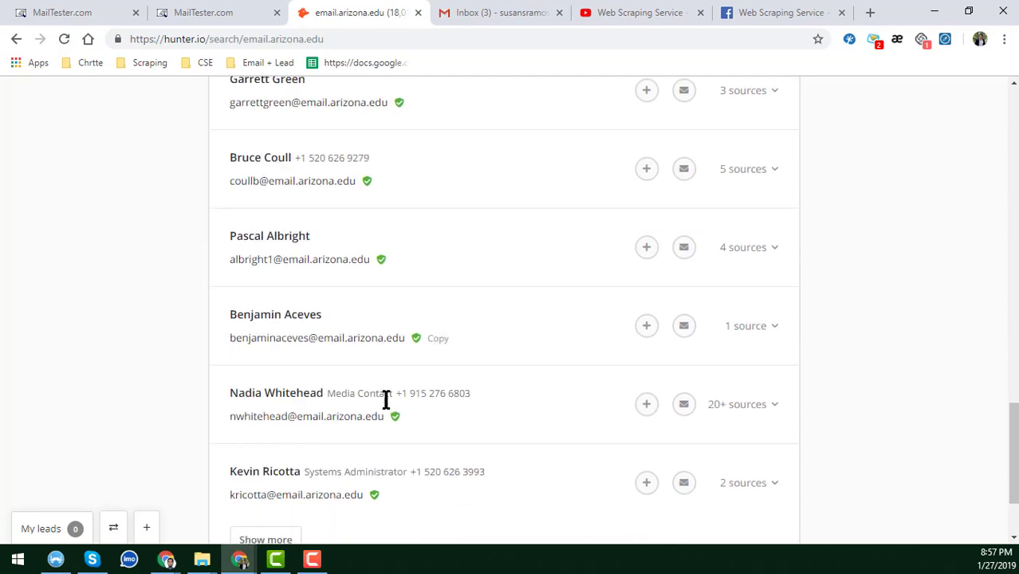
pyautogui.click(273, 417)
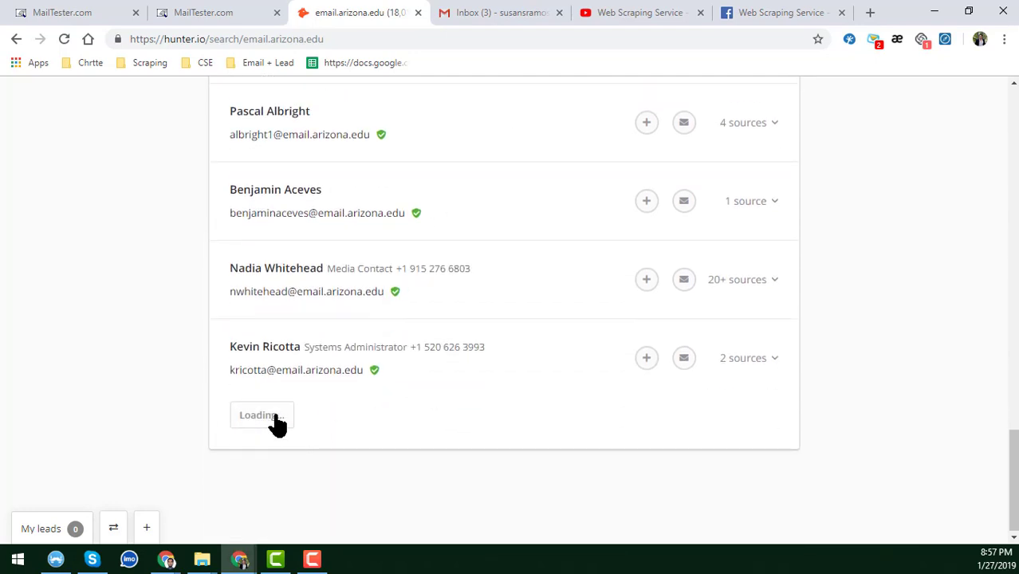
# Load three more batches of e-mail results at the end of the email.arizona.edu list.
pyautogui.scroll(-5, 309, 412)
pyautogui.scroll(-4, 302, 382)
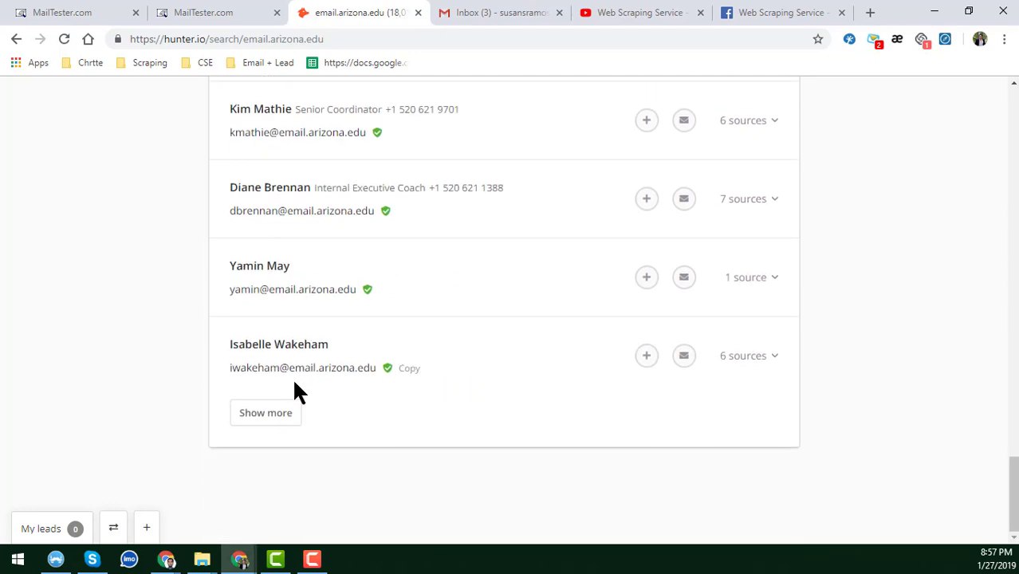
pyautogui.click(278, 421)
pyautogui.scroll(-5, 278, 423)
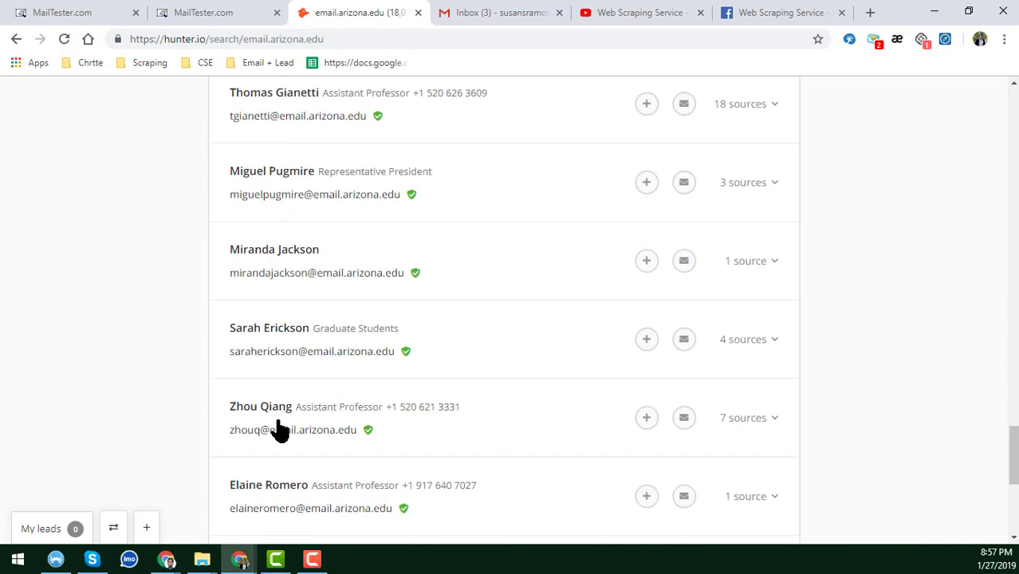
pyautogui.scroll(-5, 280, 429)
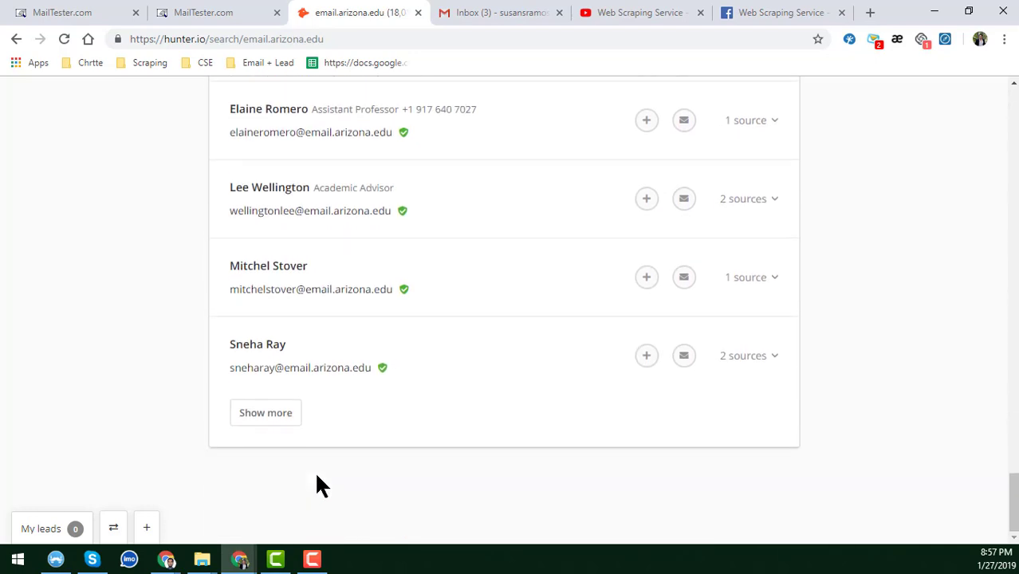
pyautogui.click(288, 416)
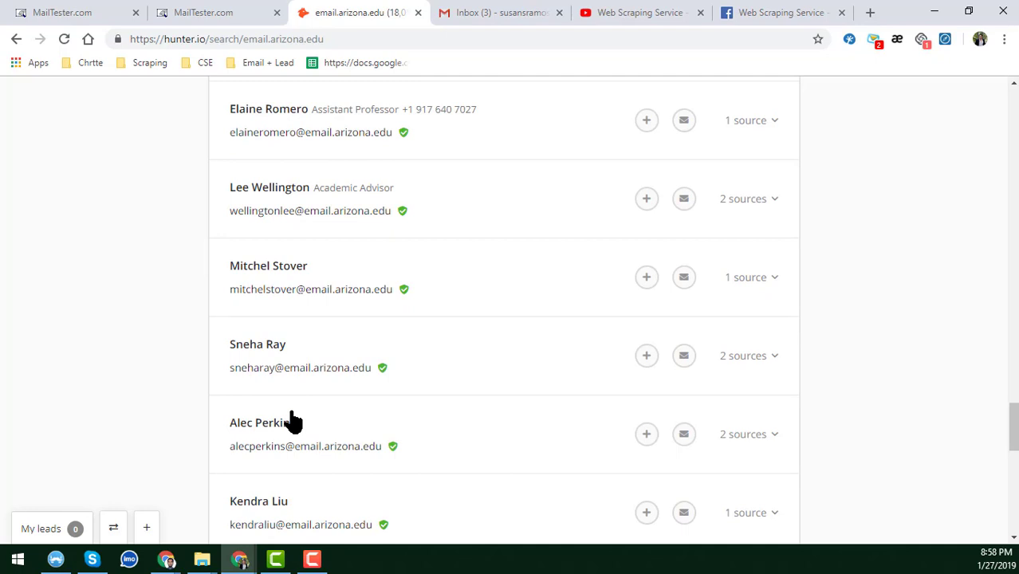
pyautogui.scroll(-5, 293, 421)
pyautogui.scroll(-5, 291, 455)
pyautogui.click(288, 425)
pyautogui.scroll(-5, 289, 430)
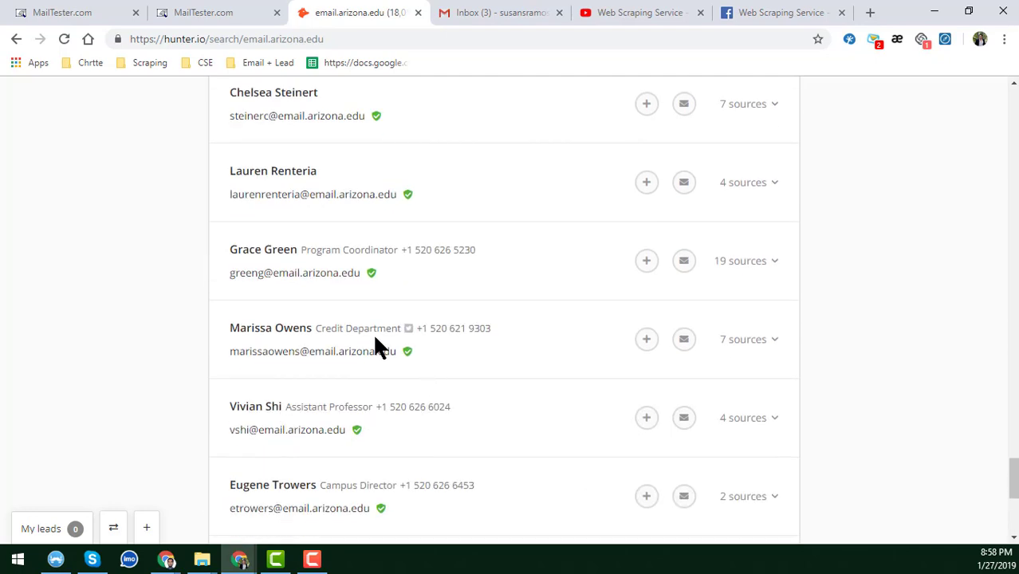
pyautogui.scroll(-5, 626, 376)
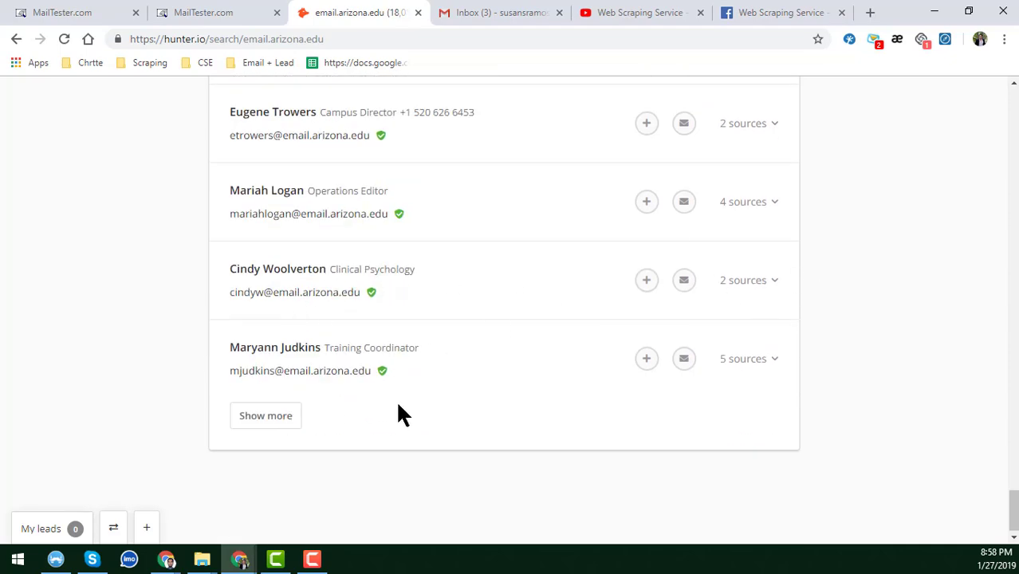
# Copy the first listed person's e-mail address from the Hunter results and check it on the second MailTester page.
pyautogui.scroll(15, 403, 415)
pyautogui.scroll(-3, 466, 430)
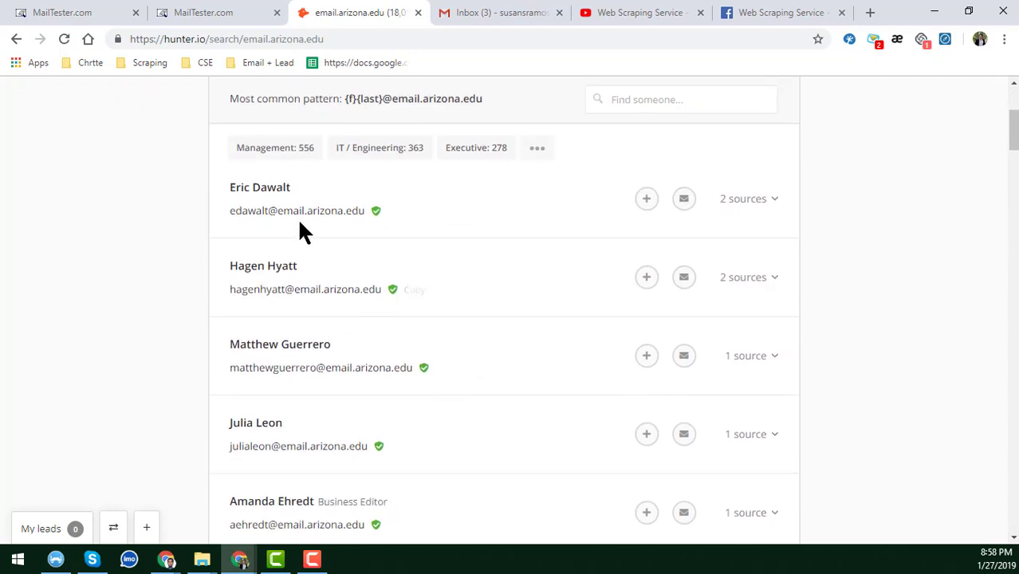
pyautogui.click(325, 214)
pyautogui.click(198, 9)
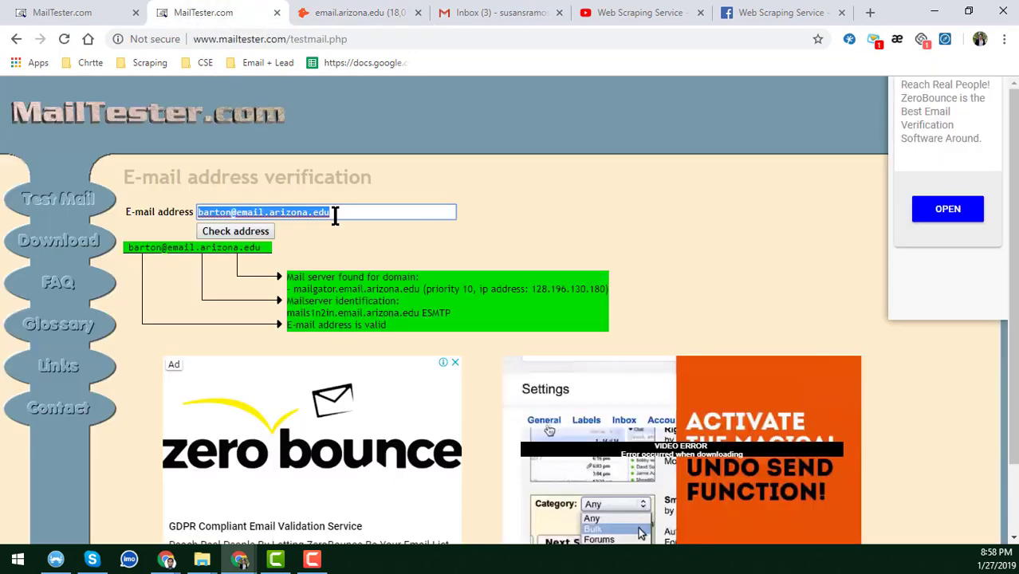
pyautogui.hotkey('ctrl', 'v')
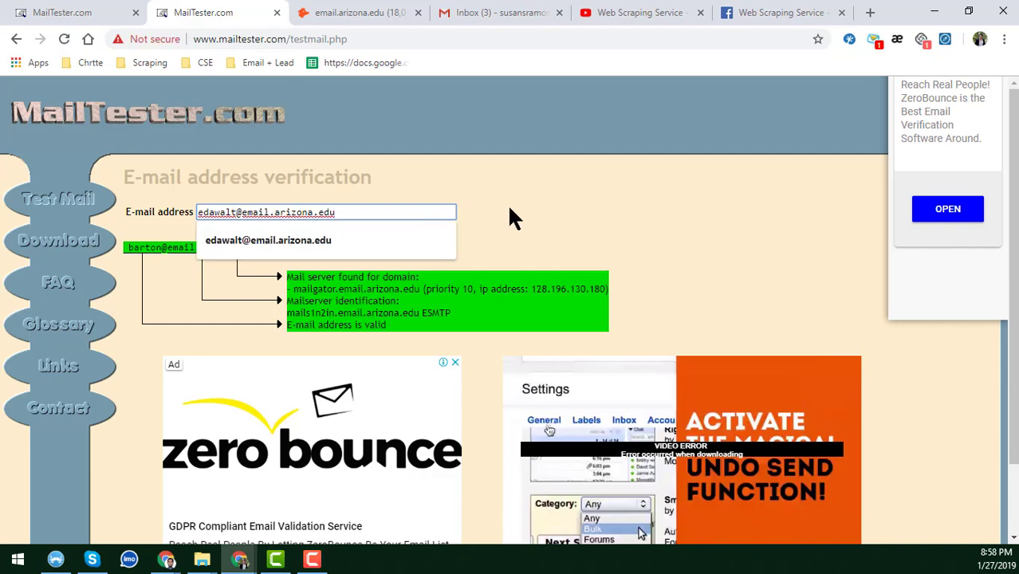
pyautogui.click(269, 236)
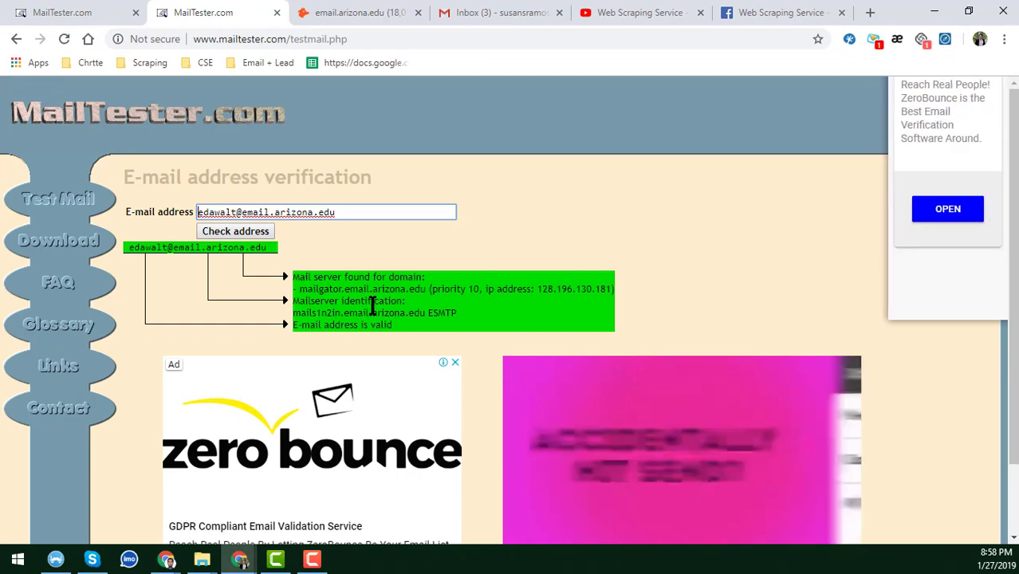
pyautogui.click(402, 10)
pyautogui.scroll(-3, 473, 279)
pyautogui.scroll(6, 469, 275)
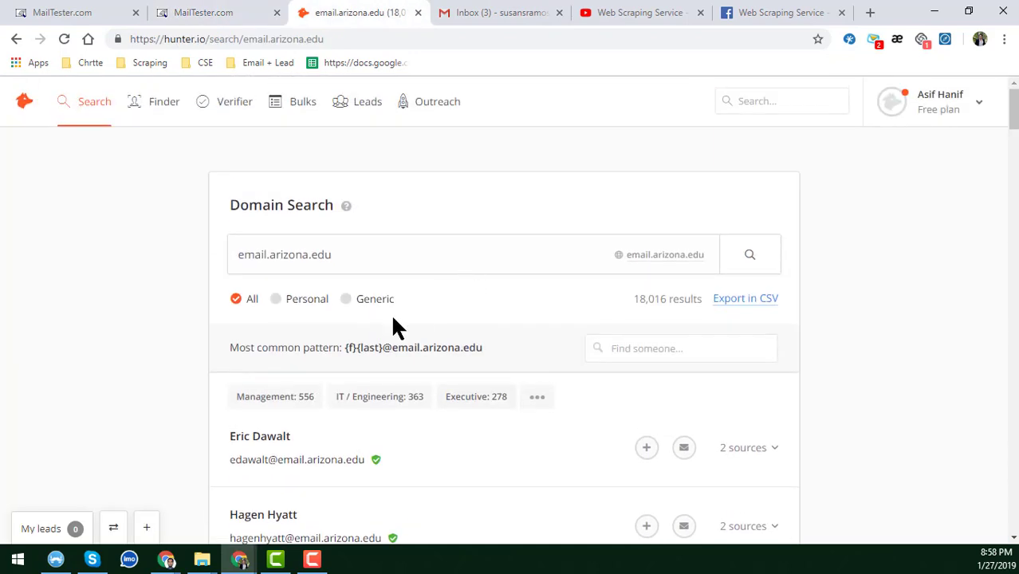
pyautogui.scroll(-2, 271, 394)
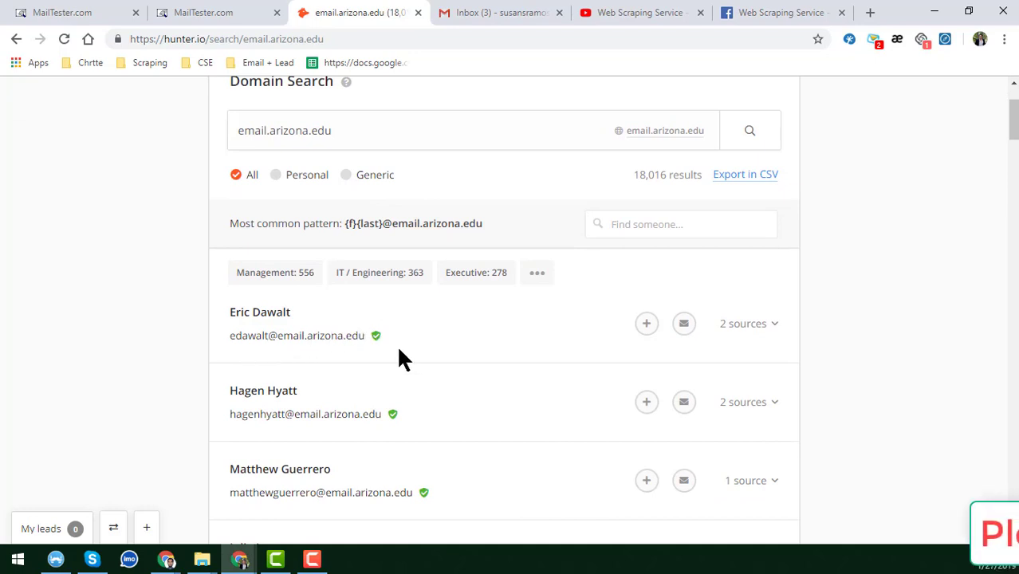
pyautogui.moveTo(308, 345)
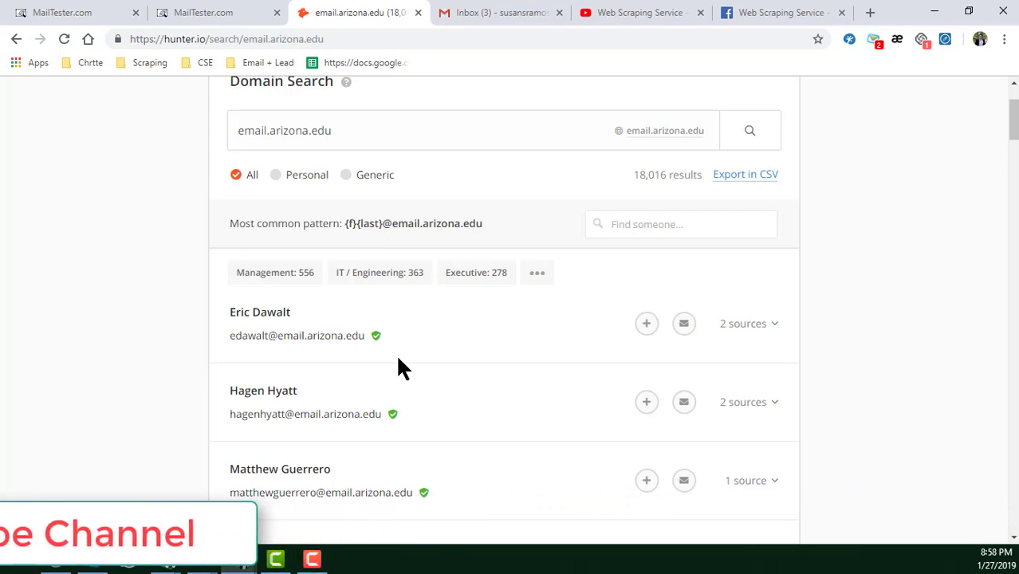
pyautogui.click(735, 178)
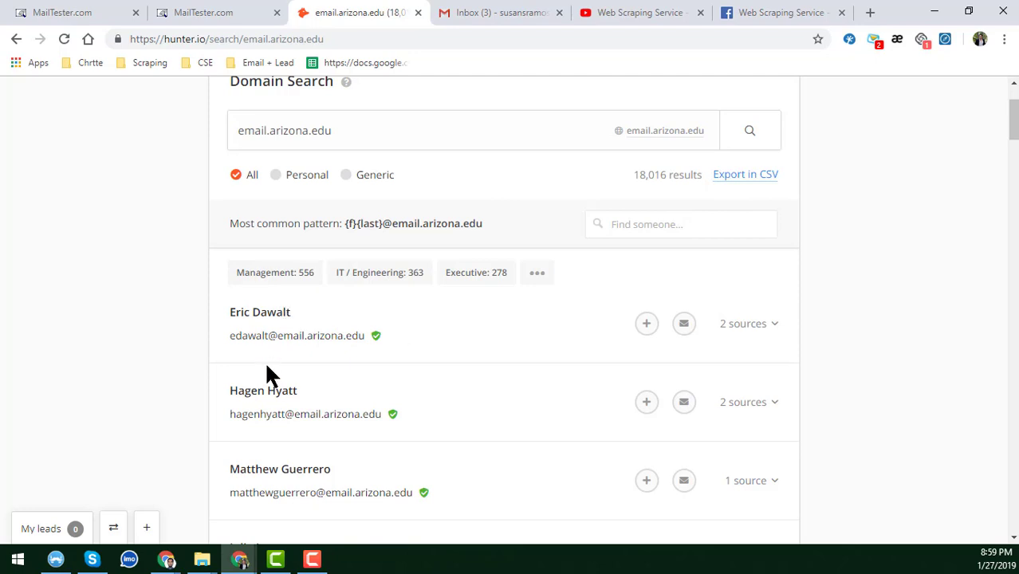
pyautogui.scroll(-8, 146, 337)
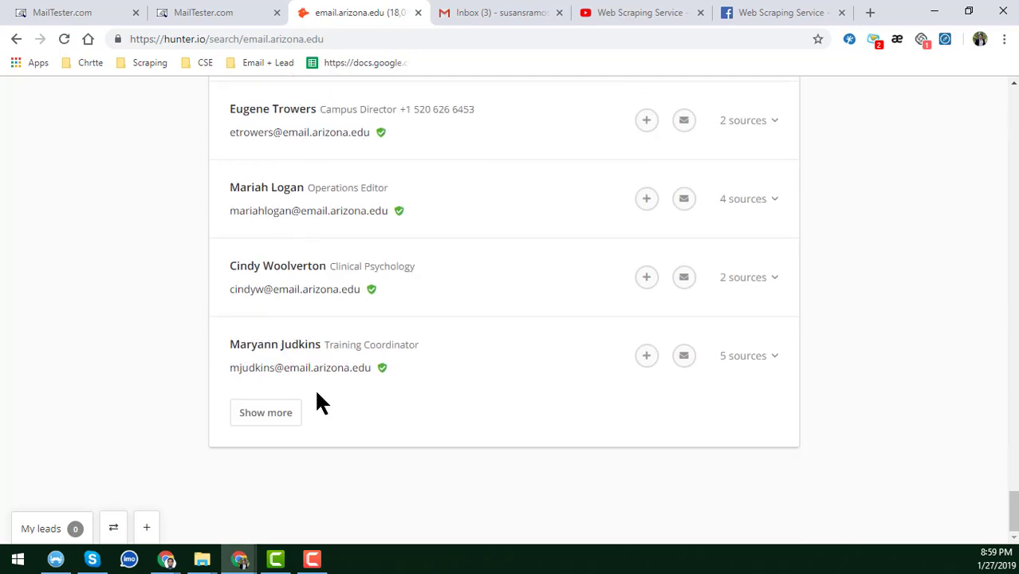
pyautogui.click(267, 414)
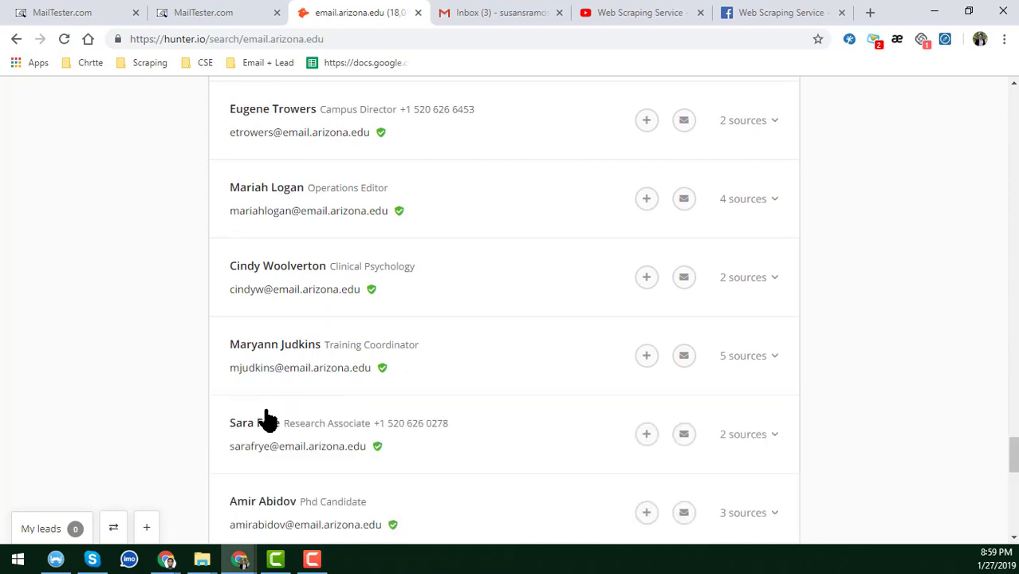
pyautogui.scroll(-10, 271, 415)
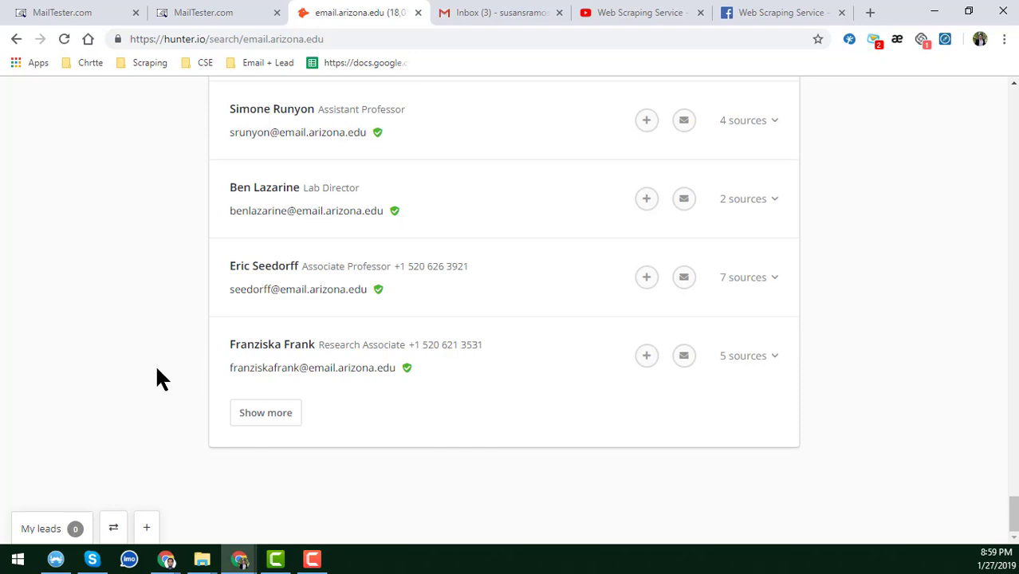
pyautogui.scroll(15, 157, 370)
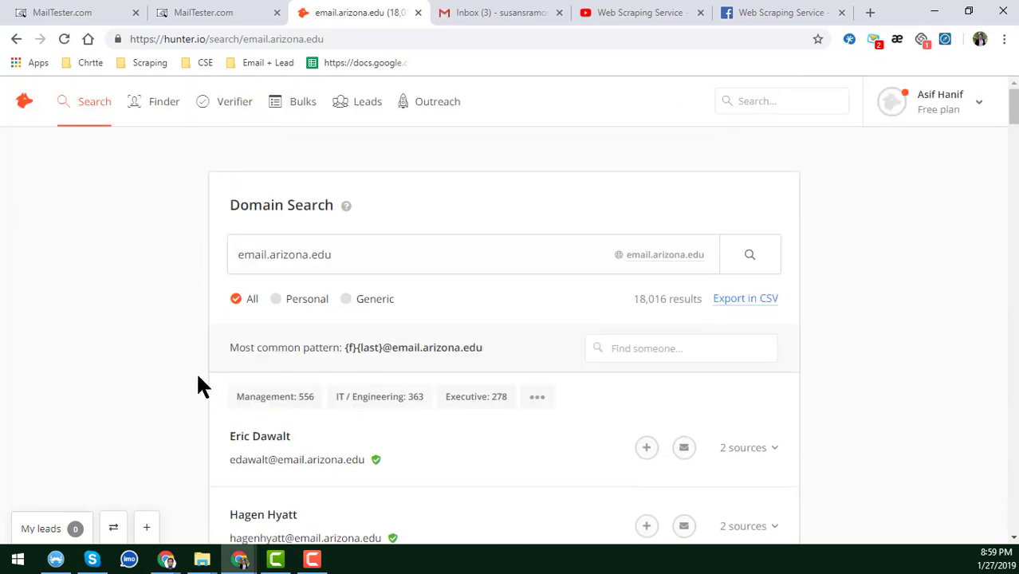
pyautogui.scroll(-2, 223, 377)
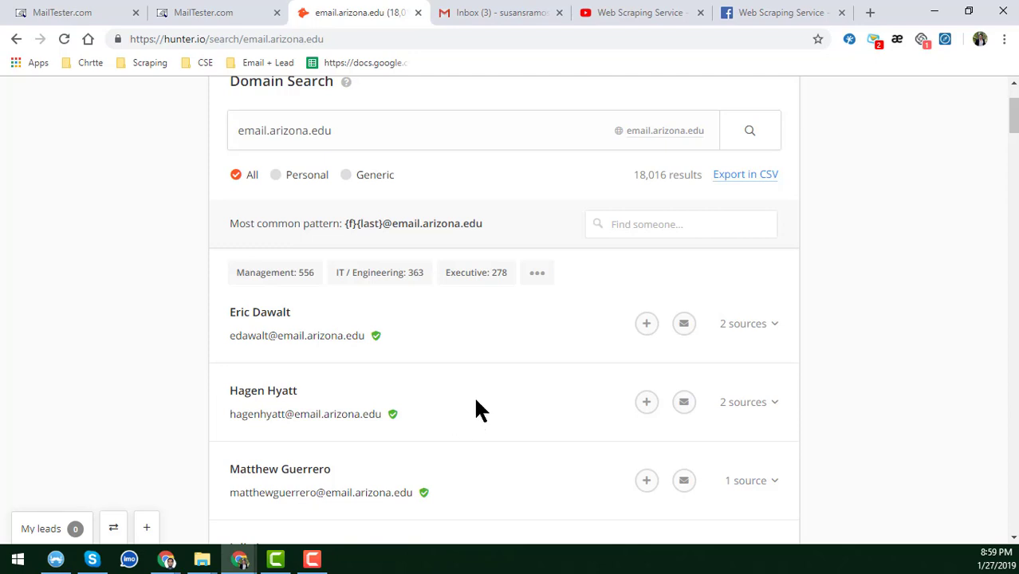
# View the Web Scraping Service pages on YouTube and Facebook and return to the Hunter results.
pyautogui.click(630, 15)
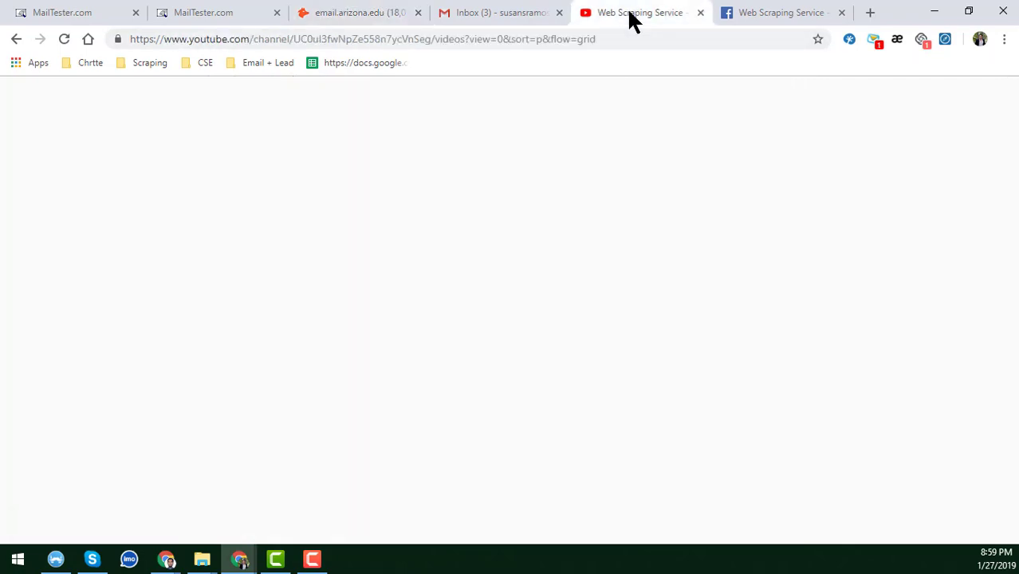
pyautogui.click(757, 15)
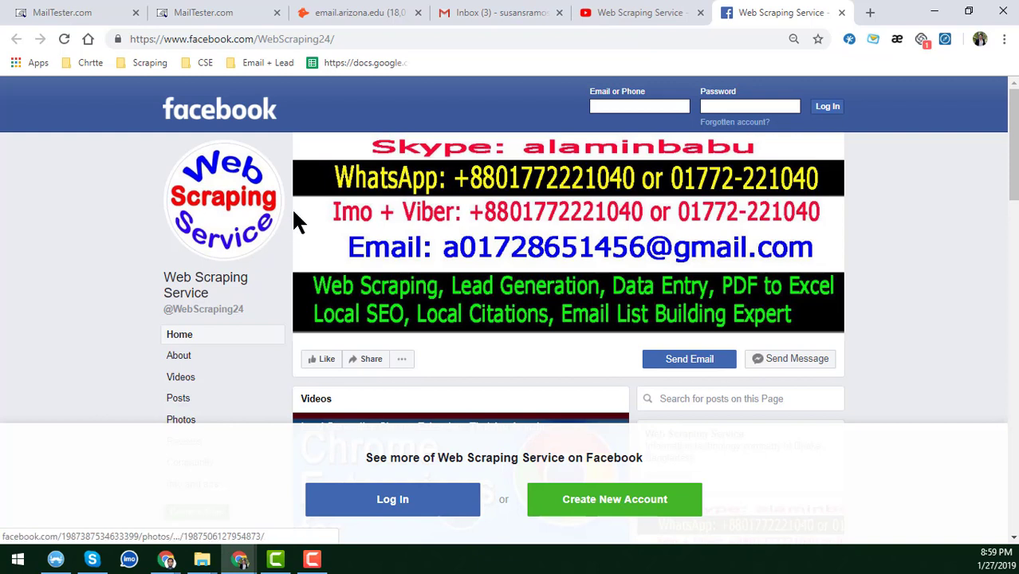
pyautogui.click(607, 12)
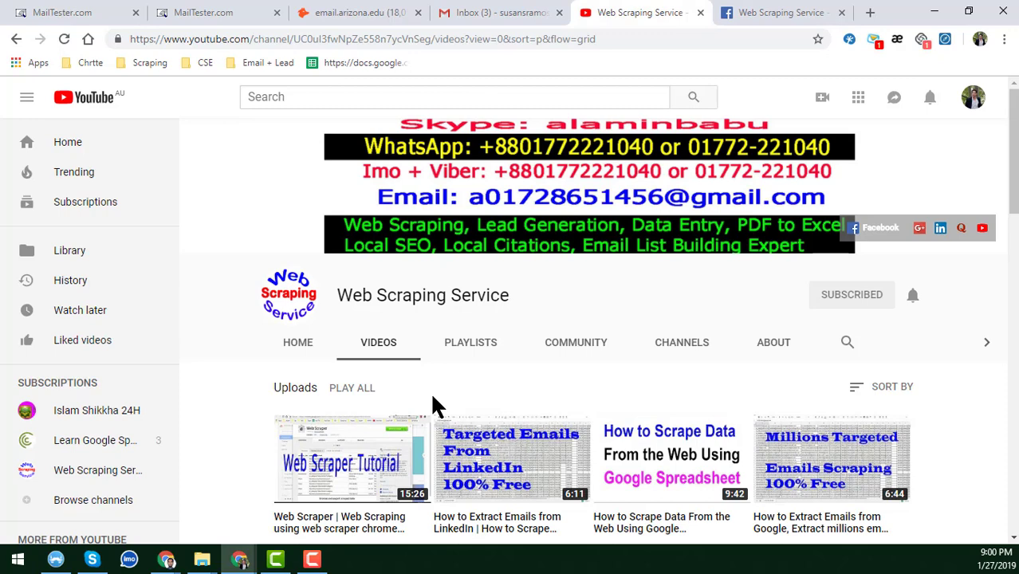
pyautogui.click(330, 11)
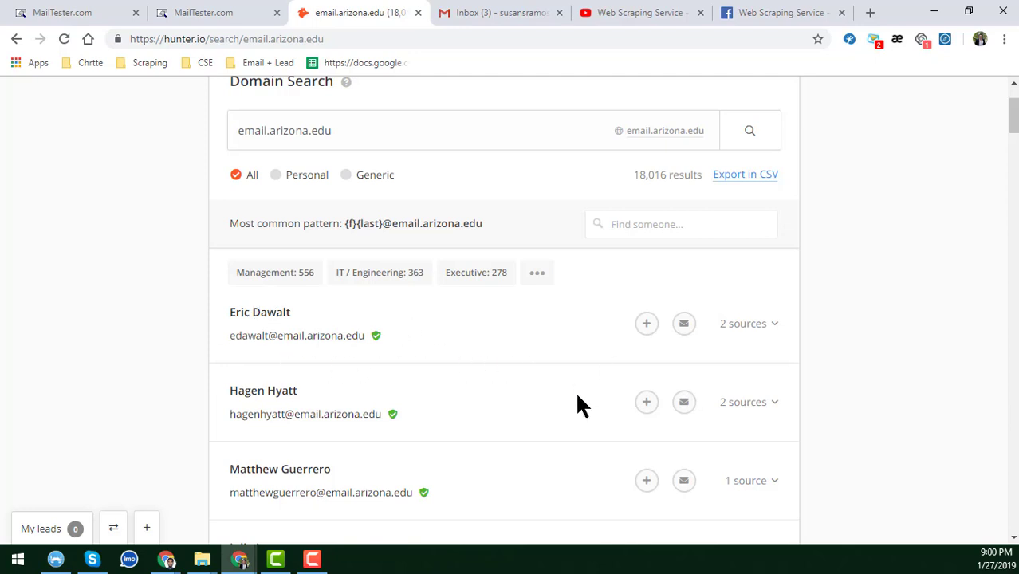
# Start the scraping extension on the first person's entry, widen the selection to the whole name and e-mail block, and accept it.
pyautogui.scroll(-2, 505, 357)
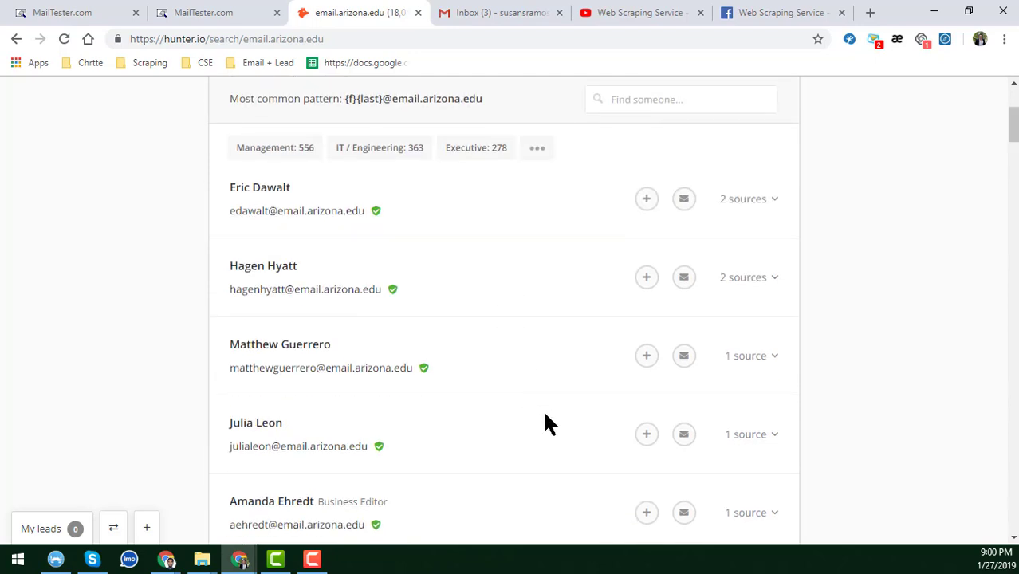
pyautogui.scroll(-15, 155, 313)
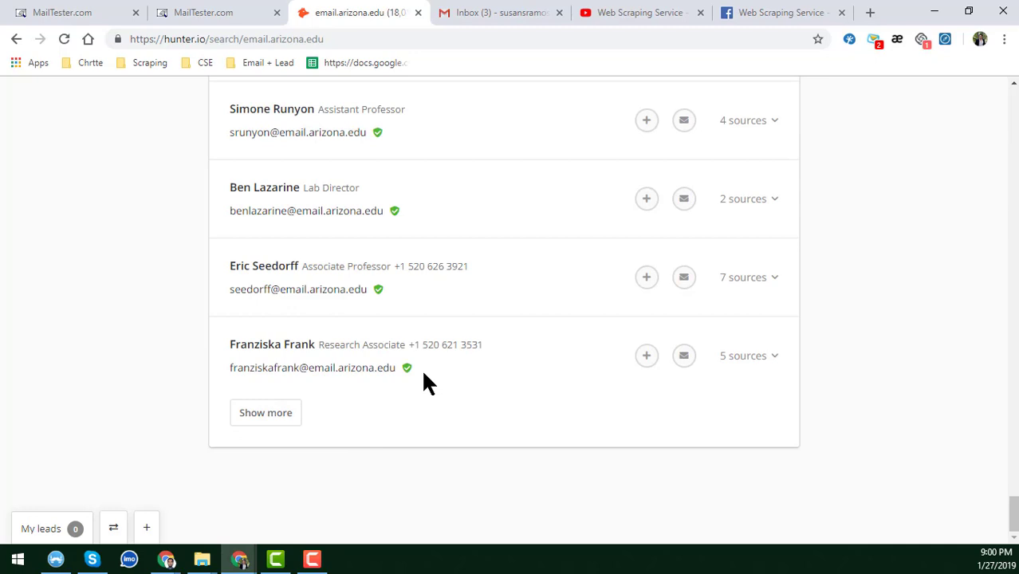
pyautogui.scroll(17, 421, 368)
pyautogui.scroll(-3, 478, 475)
pyautogui.scroll(2, 389, 341)
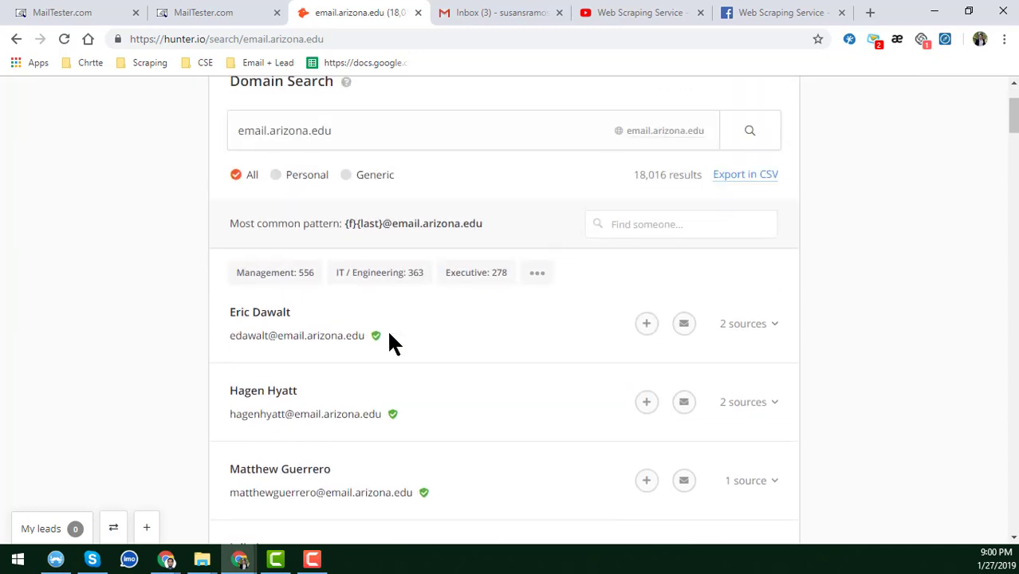
pyautogui.scroll(-2, 387, 334)
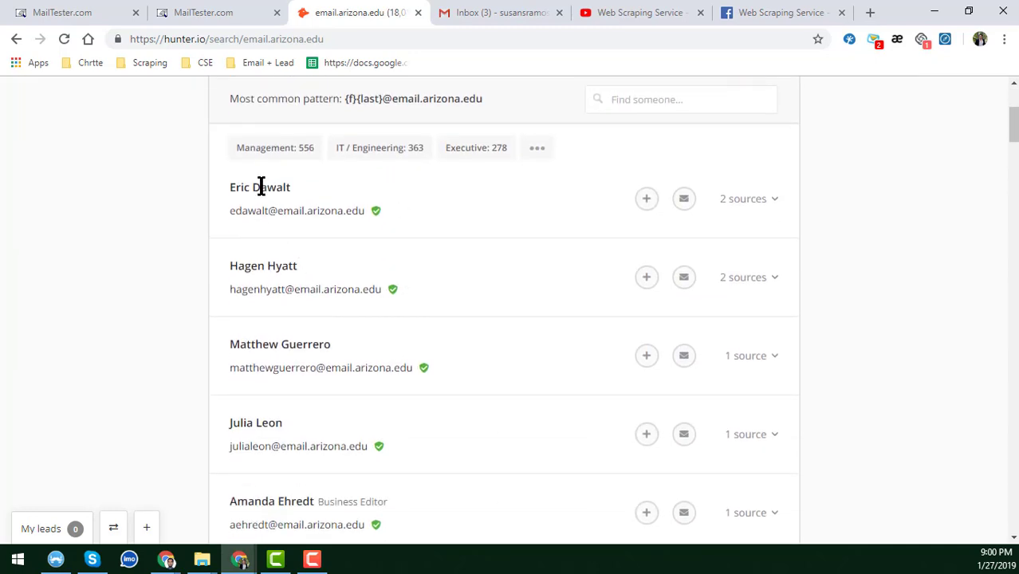
pyautogui.rightClick(262, 186)
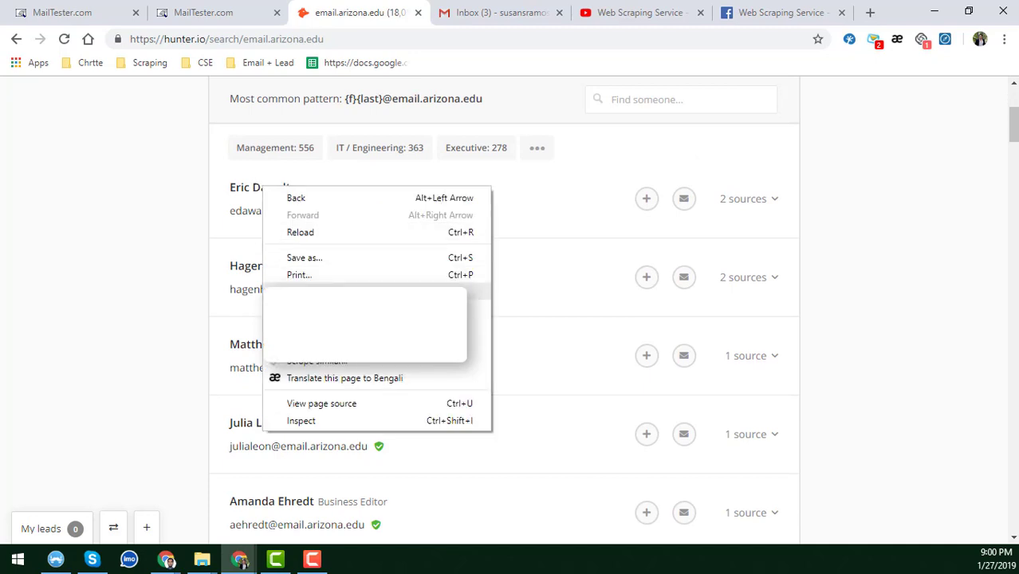
pyautogui.click(360, 360)
pyautogui.moveTo(291, 225); pyautogui.dragTo(401, 250)
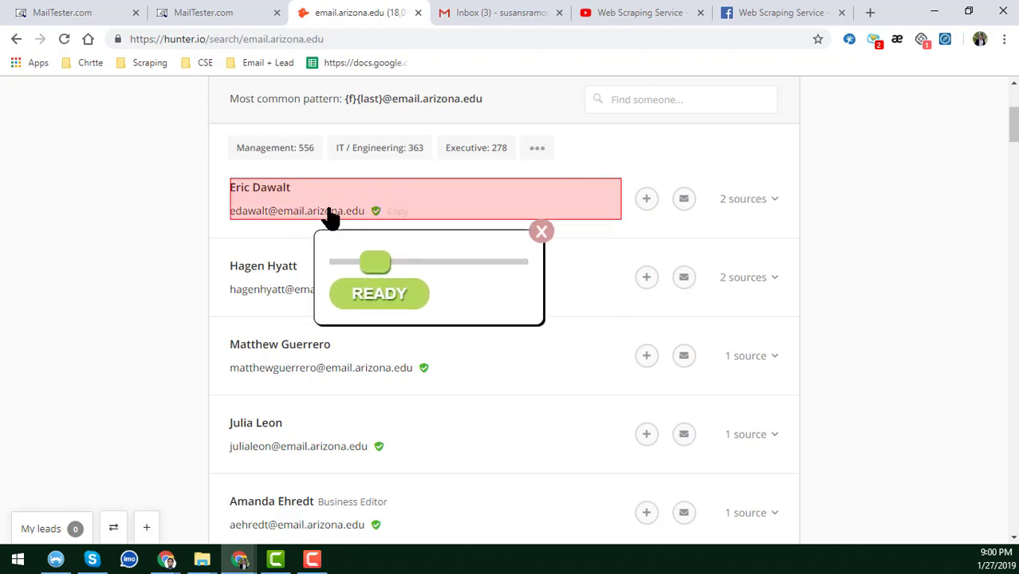
pyautogui.click(392, 298)
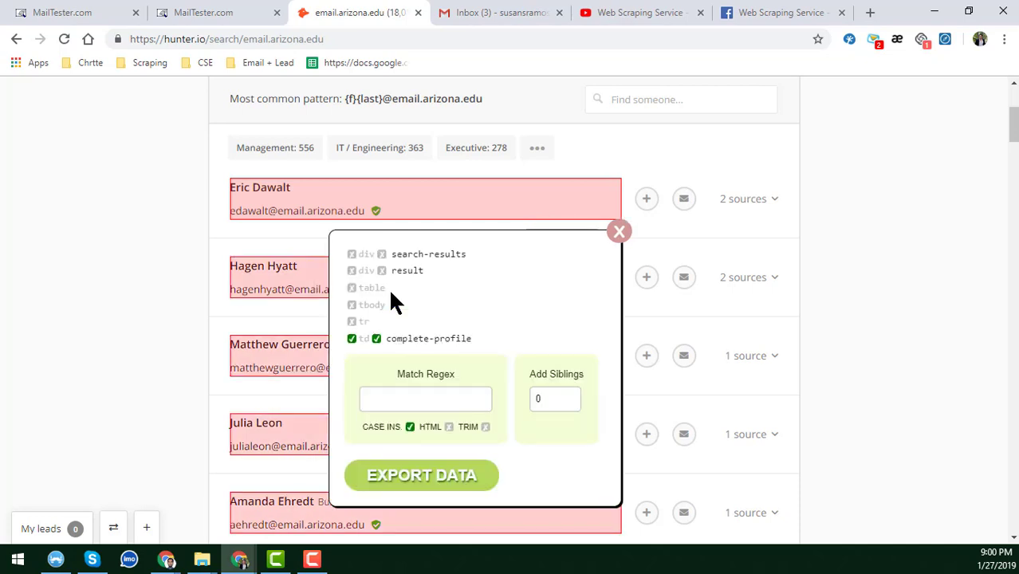
# Move the scraper panel off the entries, check the highlighted profiles along the list, and export the data to a Google spreadsheet.
pyautogui.moveTo(485, 239); pyautogui.dragTo(597, 249)
pyautogui.scroll(-11, 383, 390)
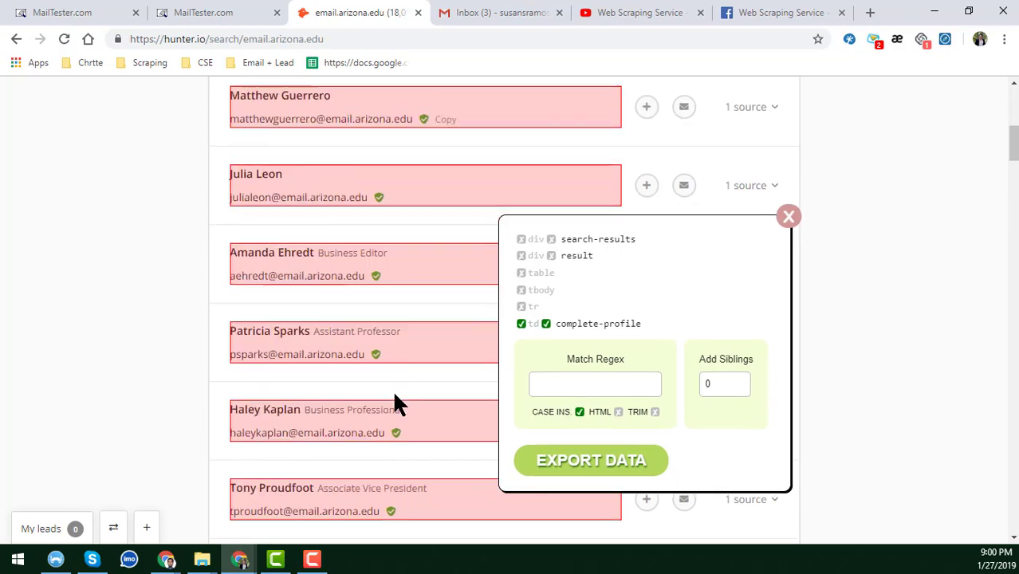
pyautogui.scroll(-3, 374, 380)
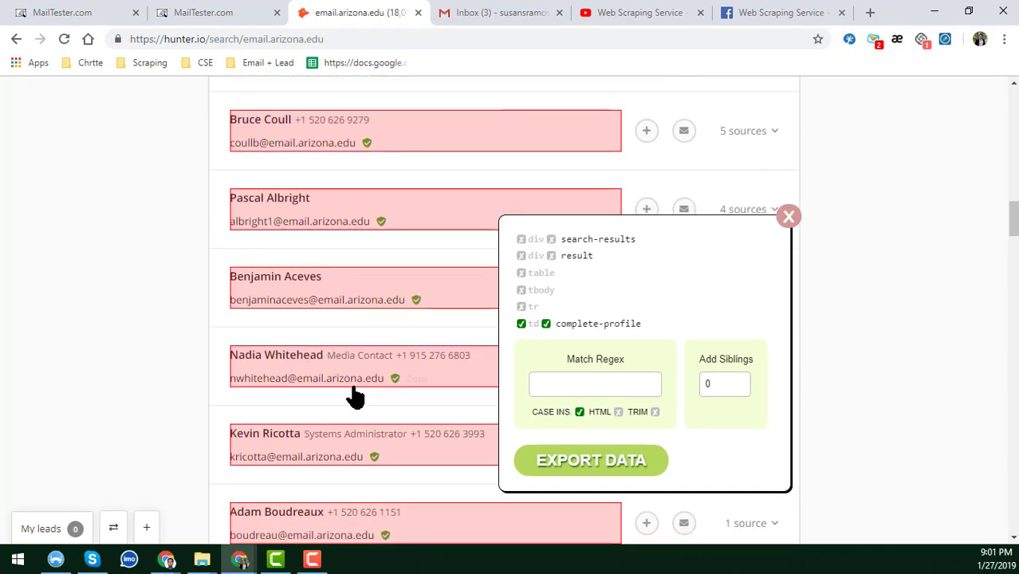
pyautogui.click(579, 463)
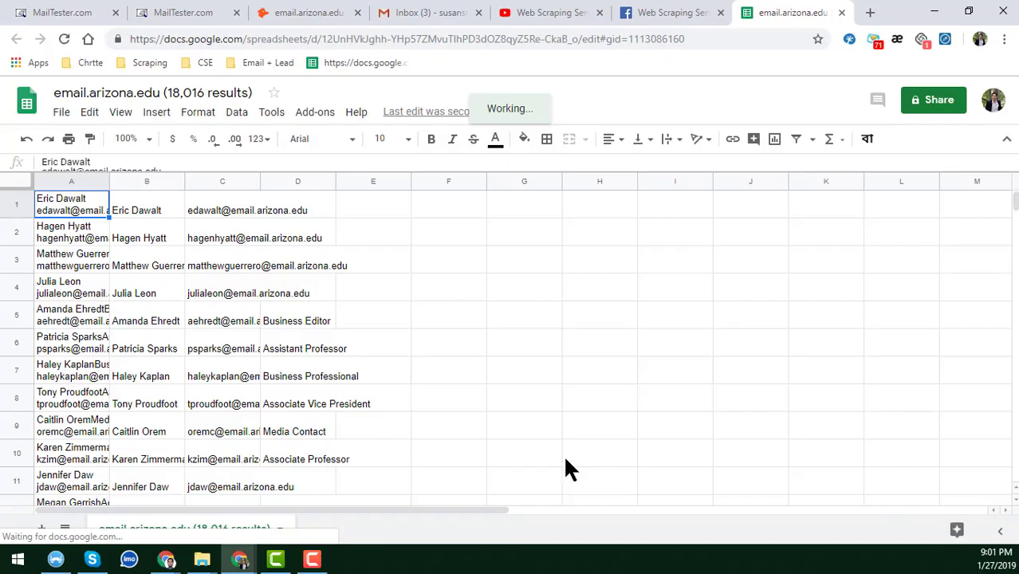
# Apply borders around all cells of the entire exported sheet.
pyautogui.click(168, 199)
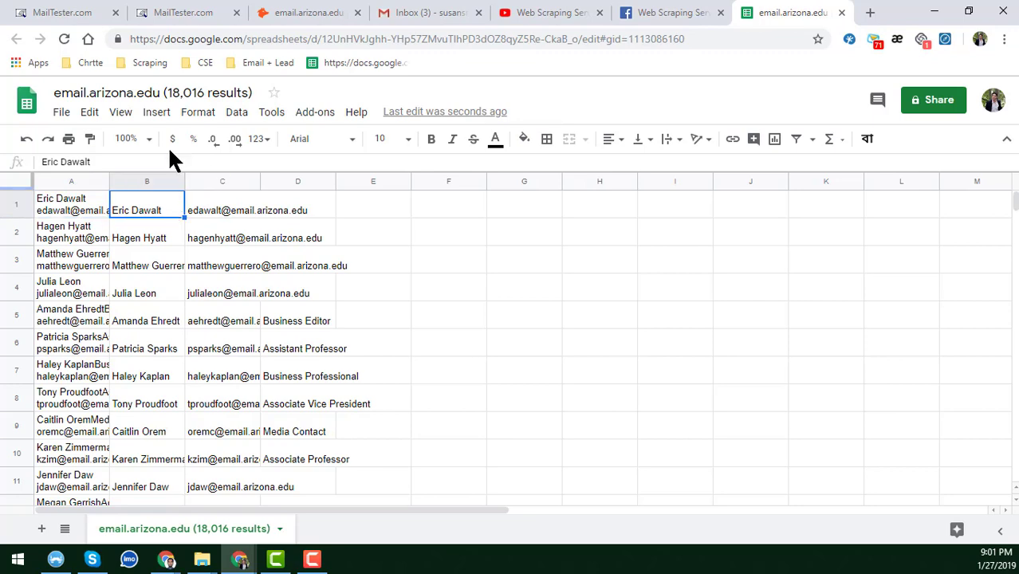
pyautogui.click(18, 180)
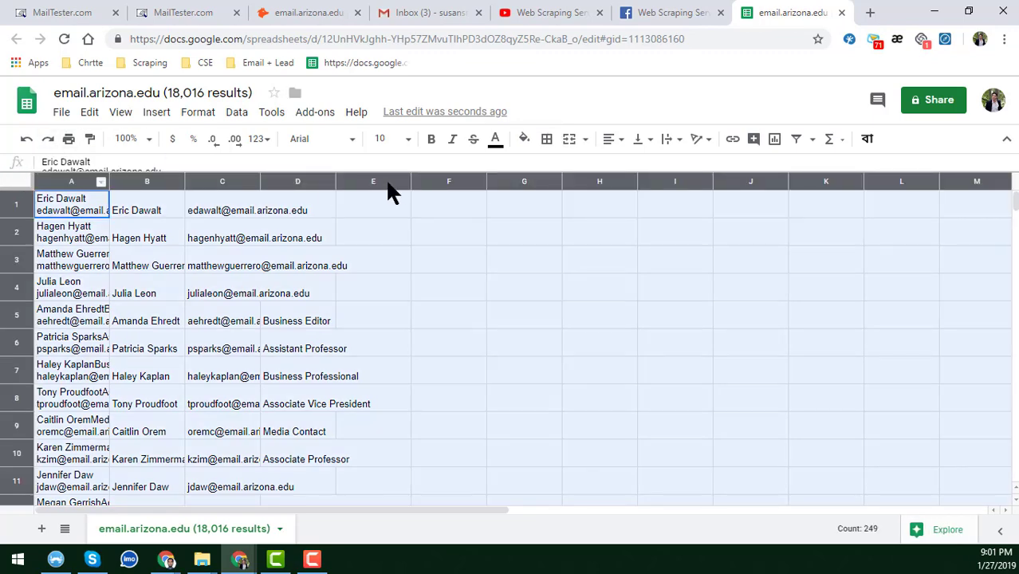
pyautogui.click(546, 140)
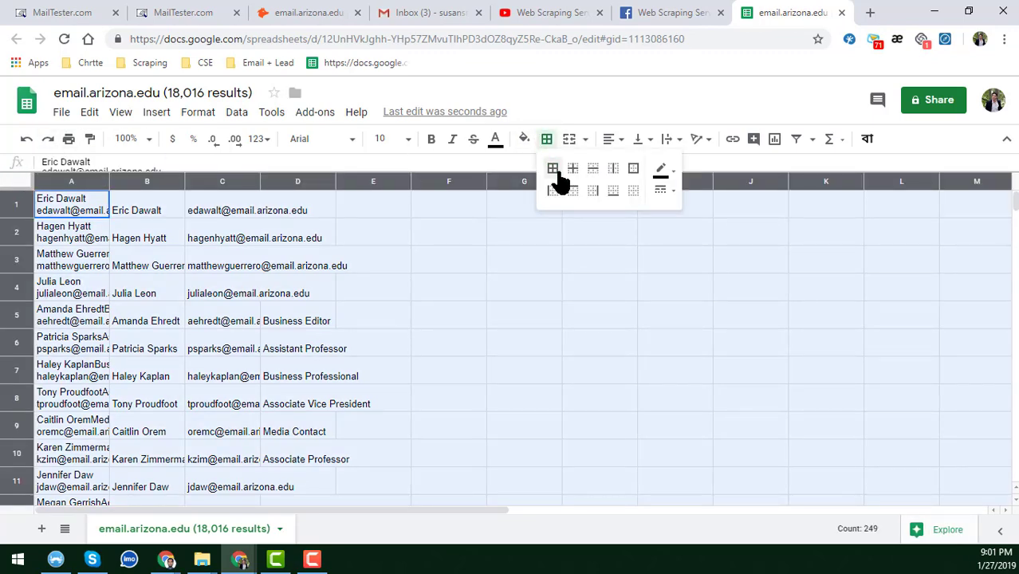
pyautogui.click(562, 172)
pyautogui.click(401, 232)
# Widen column C to fit the e-mail addresses and column D to fit the job titles.
pyautogui.click(249, 200)
pyautogui.moveTo(258, 180); pyautogui.dragTo(397, 264)
pyautogui.click(454, 265)
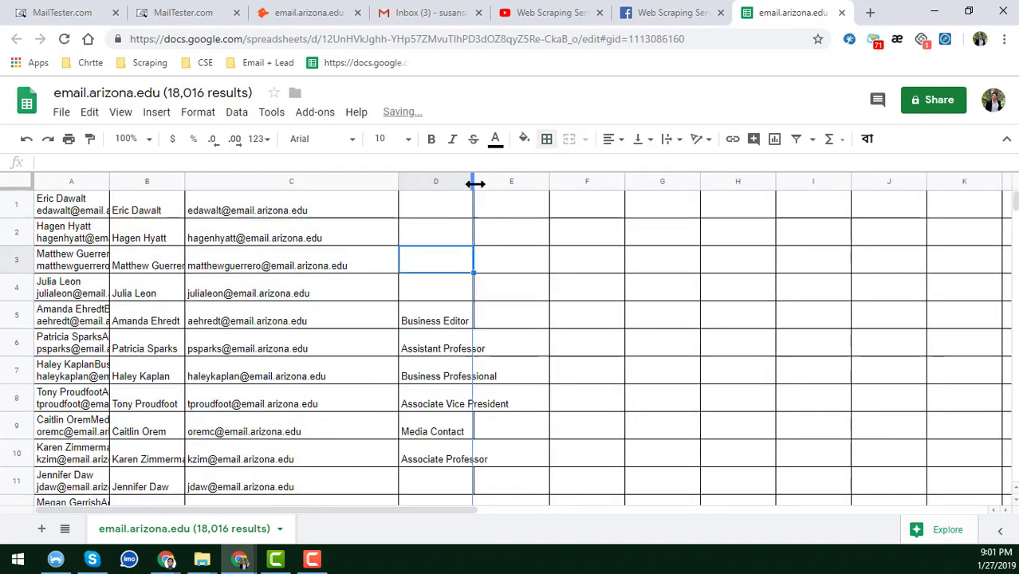
pyautogui.moveTo(473, 181); pyautogui.dragTo(536, 183)
pyautogui.click(509, 378)
# Look through the exported e-mail addresses and job titles down the sheet and back up.
pyautogui.scroll(-5, 510, 378)
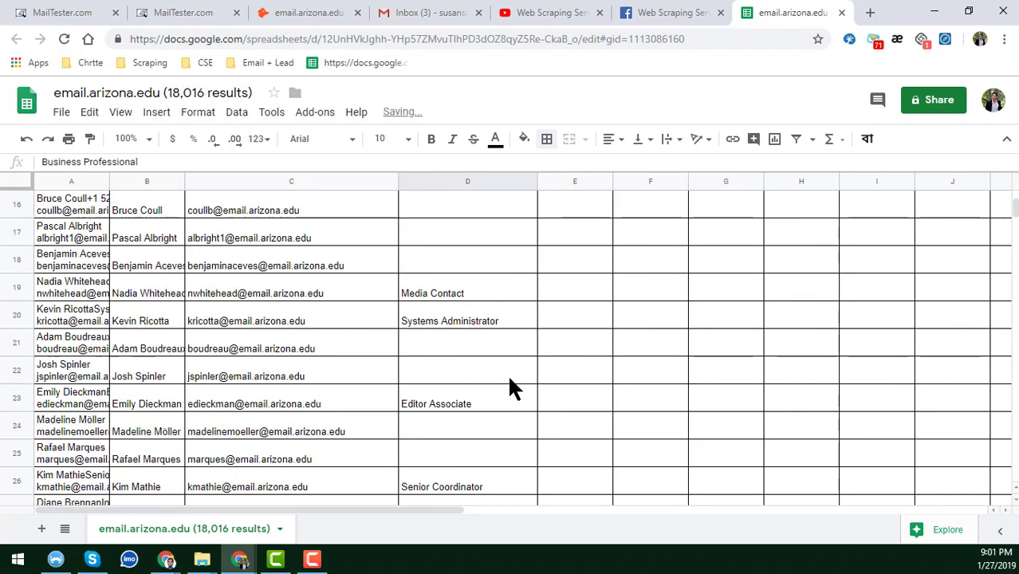
pyautogui.click(467, 292)
pyautogui.scroll(-3, 466, 327)
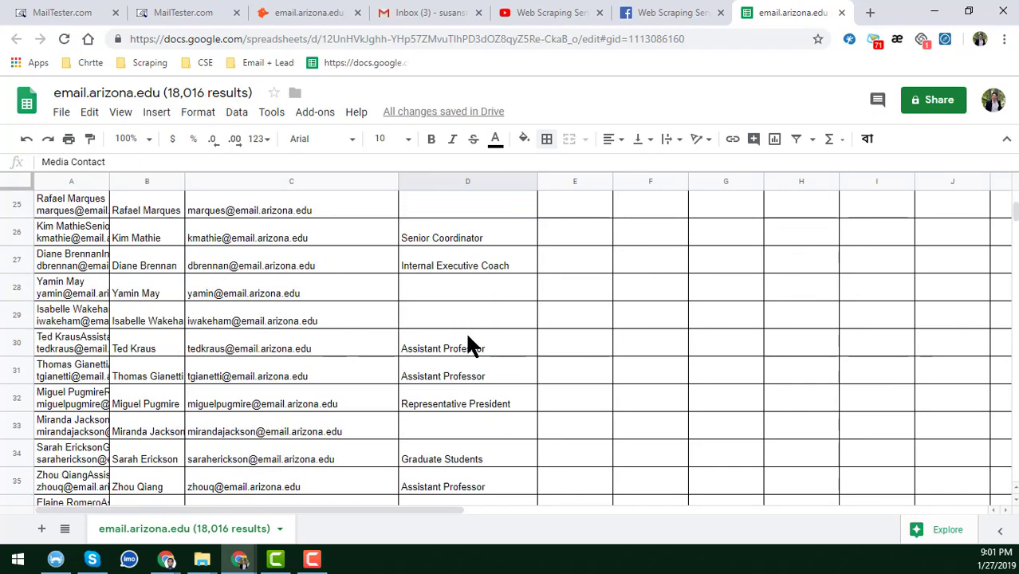
pyautogui.scroll(-9, 470, 344)
pyautogui.scroll(-5, 470, 351)
pyautogui.scroll(-1, 453, 295)
pyautogui.click(449, 291)
pyautogui.scroll(3, 447, 303)
pyautogui.scroll(14, 414, 335)
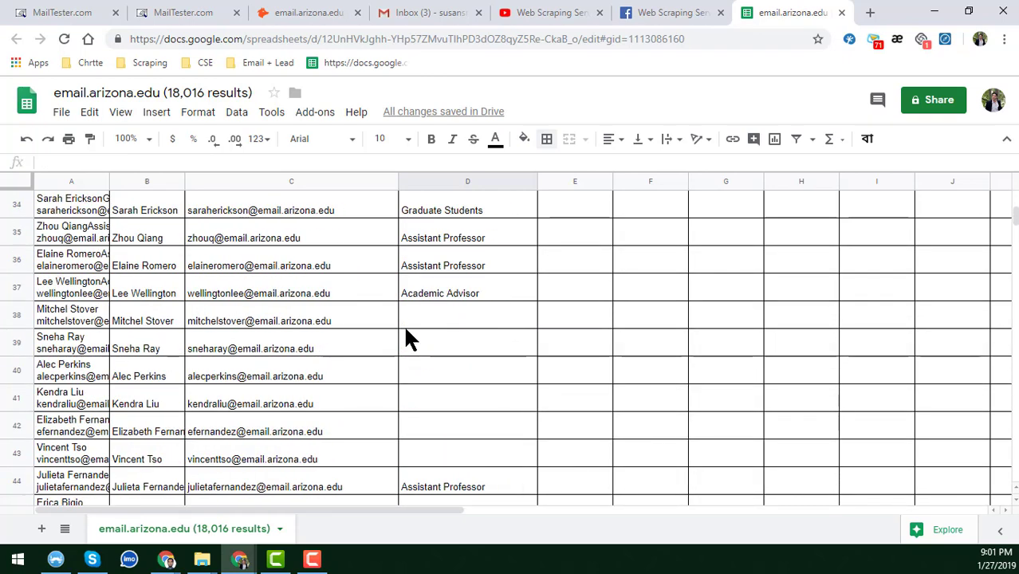
pyautogui.scroll(1, 112, 240)
# Widen column A to fit the combined contact entries and check the ones in rows 16 and 17.
pyautogui.moveTo(109, 181); pyautogui.dragTo(275, 239)
pyautogui.click(155, 206)
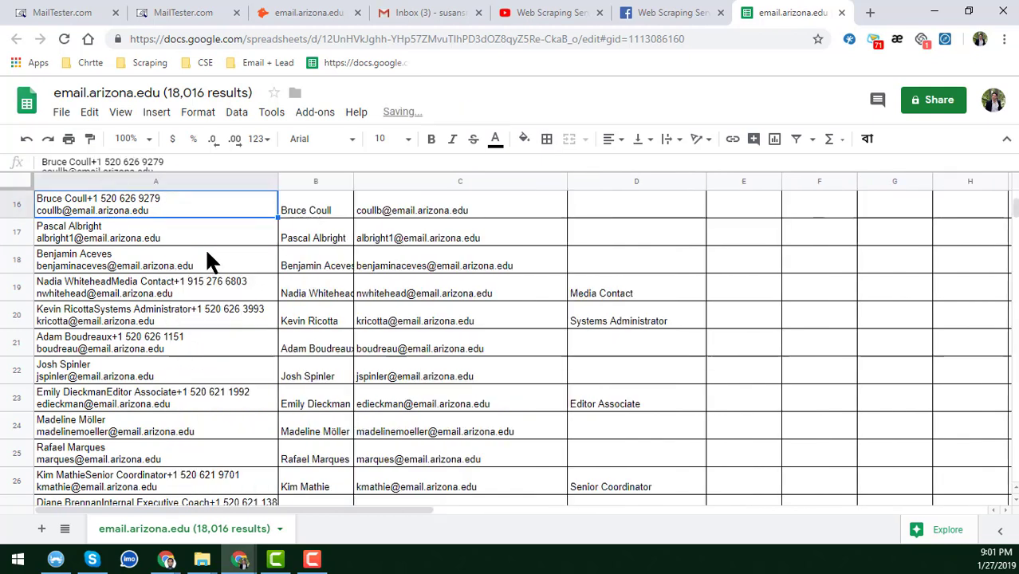
pyautogui.click(179, 236)
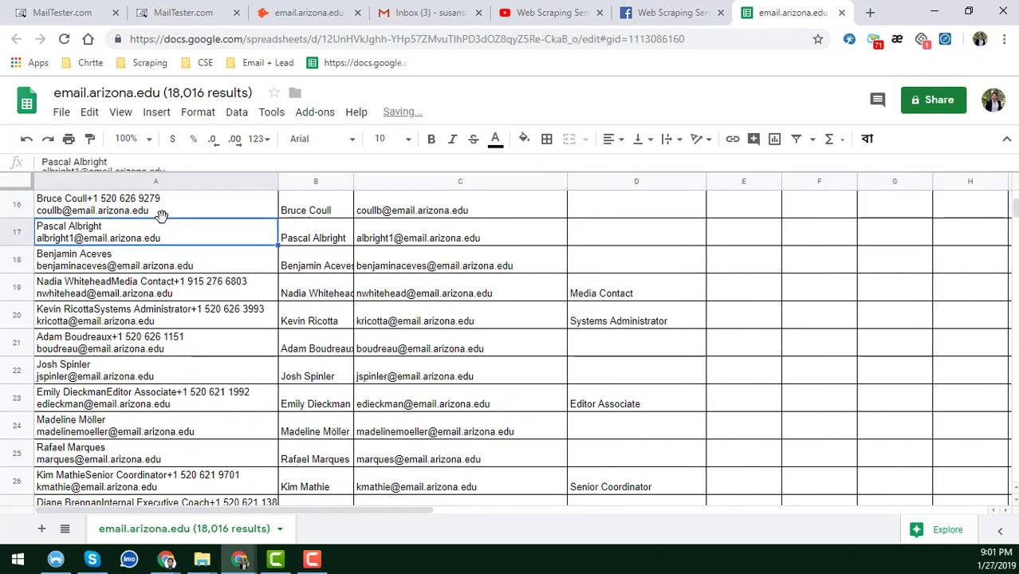
pyautogui.click(167, 204)
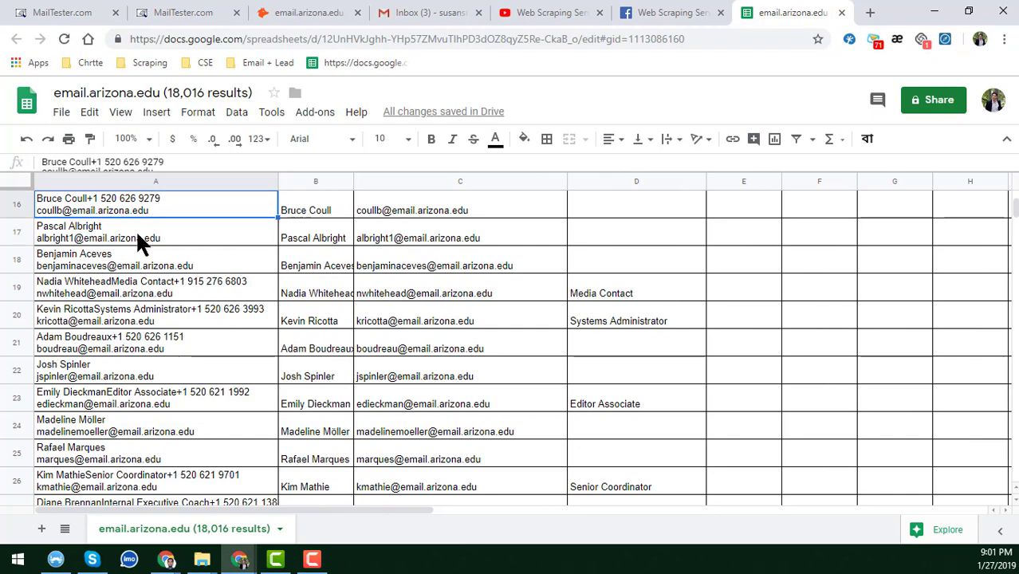
pyautogui.click(136, 230)
# Review the exported contacts down to the last filled row and return to the first row.
pyautogui.scroll(-15, 295, 334)
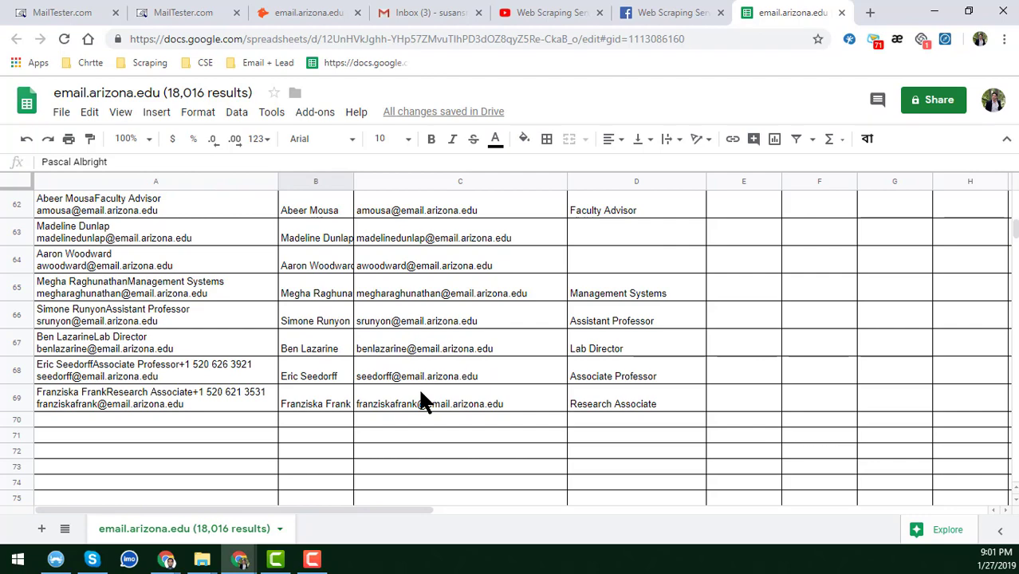
pyautogui.click(421, 400)
pyautogui.scroll(12, 421, 400)
pyautogui.scroll(8, 425, 401)
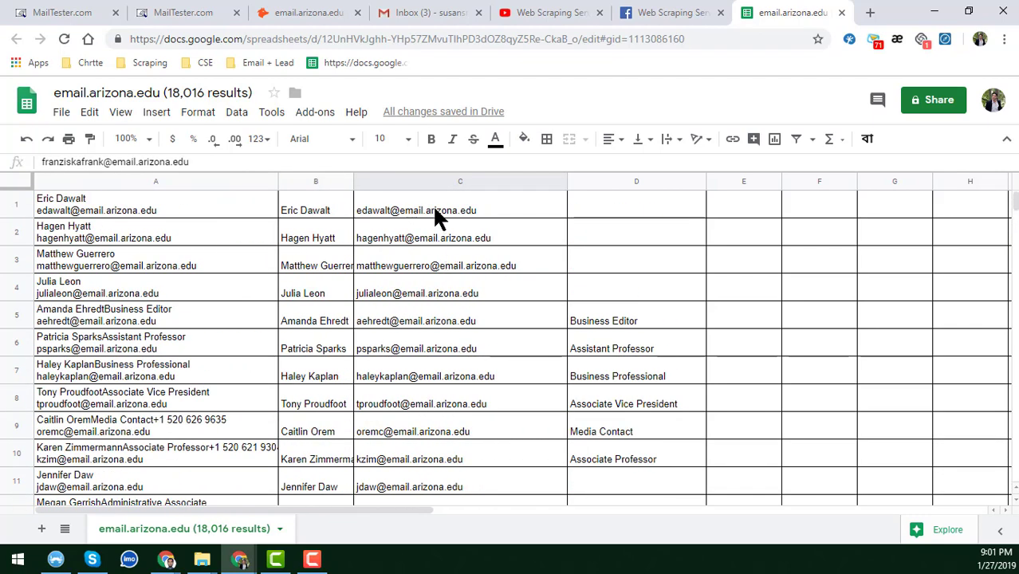
# Examine the combined entry, name and e-mail in row 1 and the job title in row 5, and browse to the last contact.
pyautogui.click(434, 208)
pyautogui.click(142, 206)
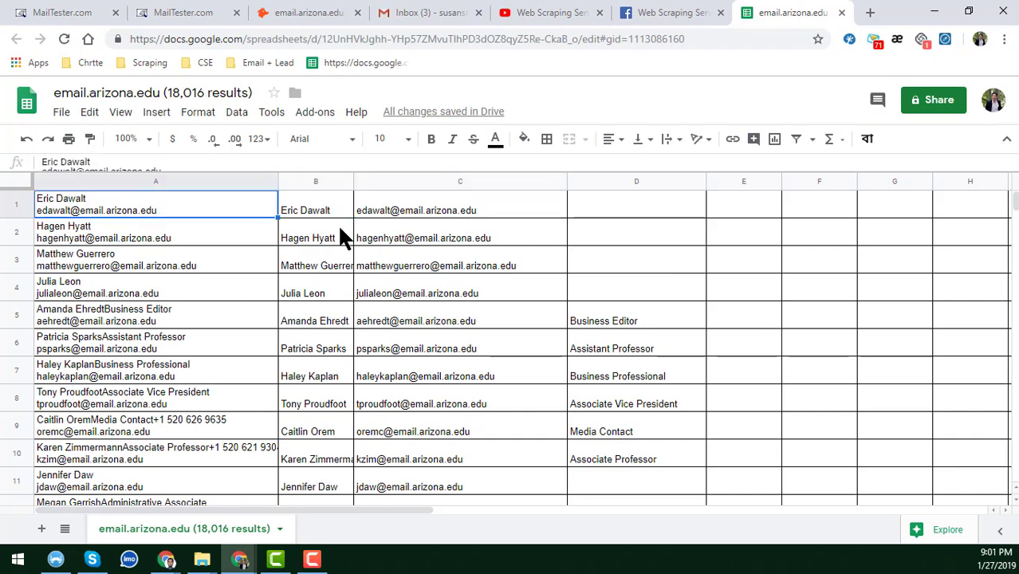
pyautogui.click(330, 199)
pyautogui.click(468, 205)
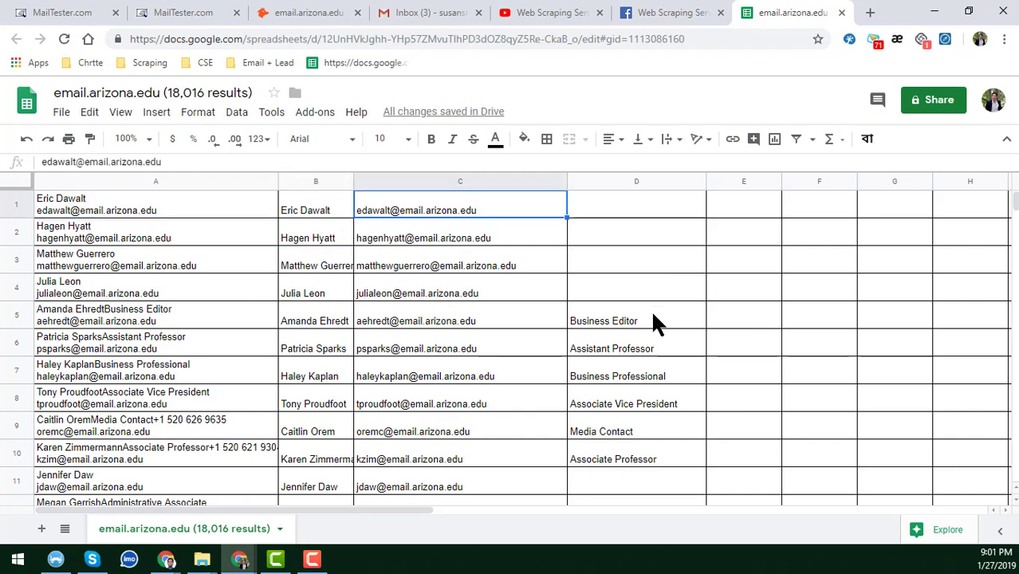
pyautogui.click(652, 315)
pyautogui.scroll(-3, 465, 367)
pyautogui.scroll(-12, 467, 367)
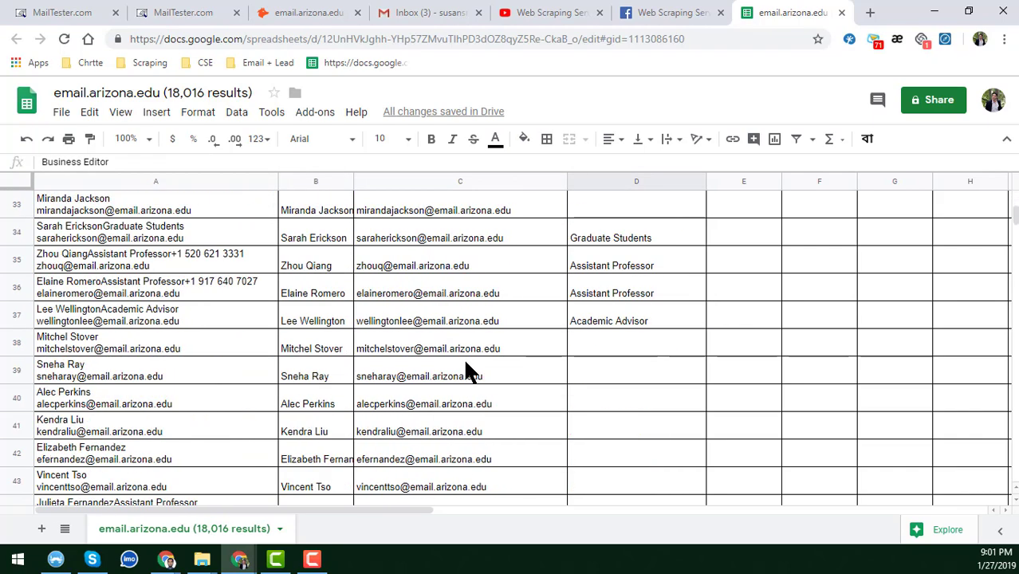
pyautogui.scroll(-6, 466, 366)
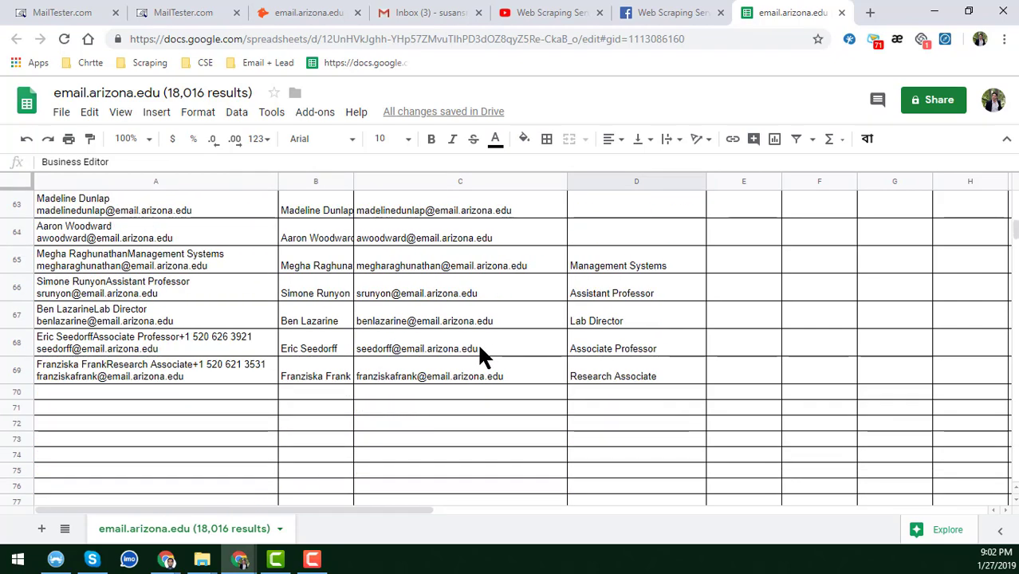
# Check the combined entry in row 68 and look back over the contacts up to the top of the sheet.
pyautogui.click(165, 343)
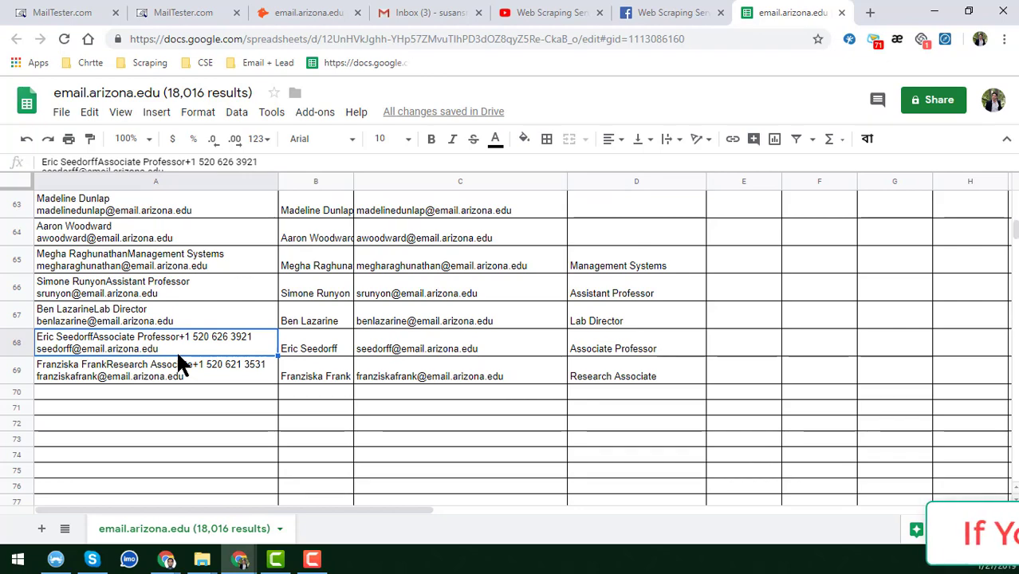
pyautogui.scroll(3, 223, 416)
pyautogui.scroll(5, 223, 416)
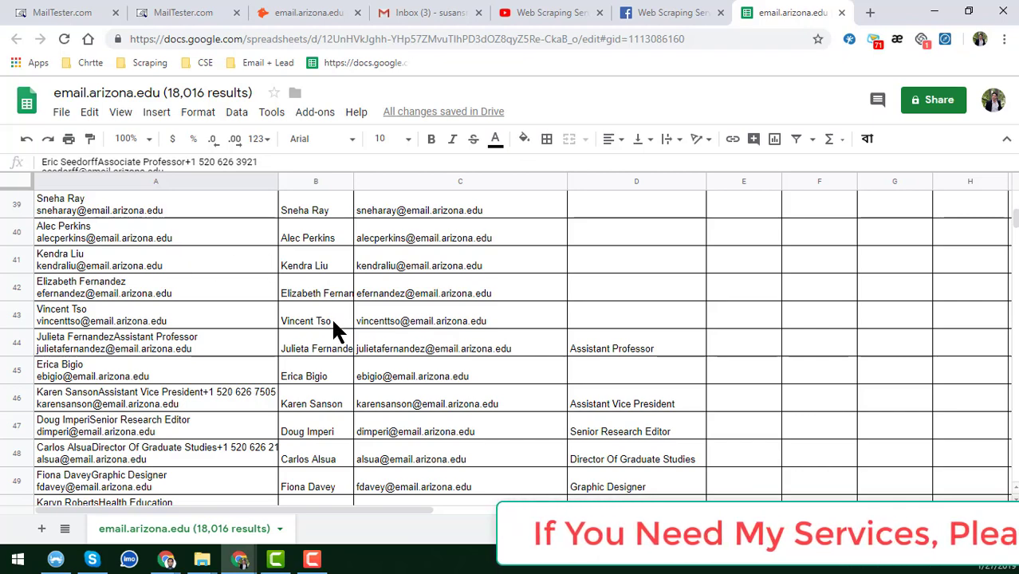
pyautogui.scroll(1, 192, 283)
pyautogui.scroll(5, 192, 283)
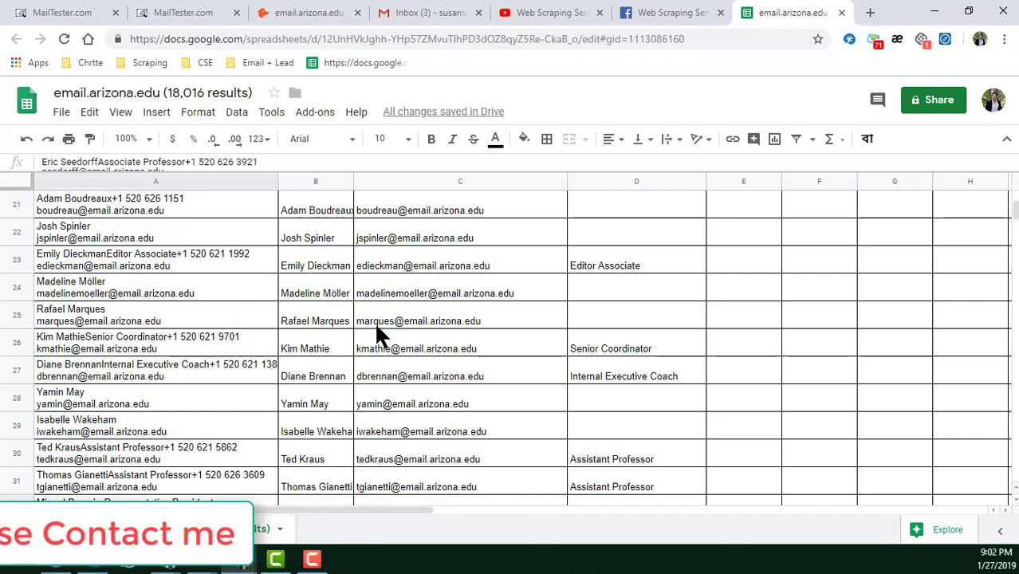
pyautogui.scroll(7, 465, 338)
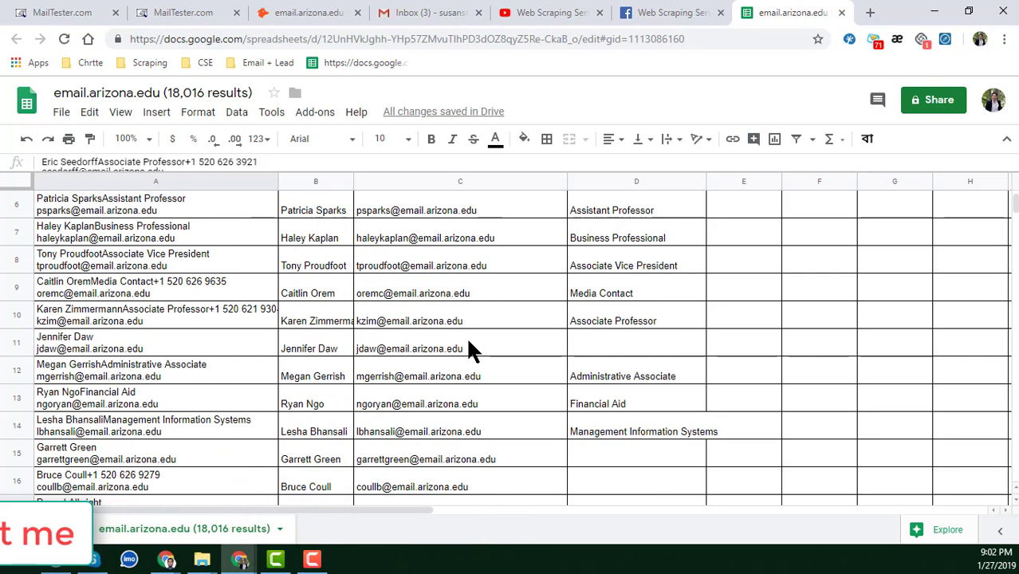
# Copy the e-mail address in row 2 and check its validity on MailTester.com.
pyautogui.click(435, 211)
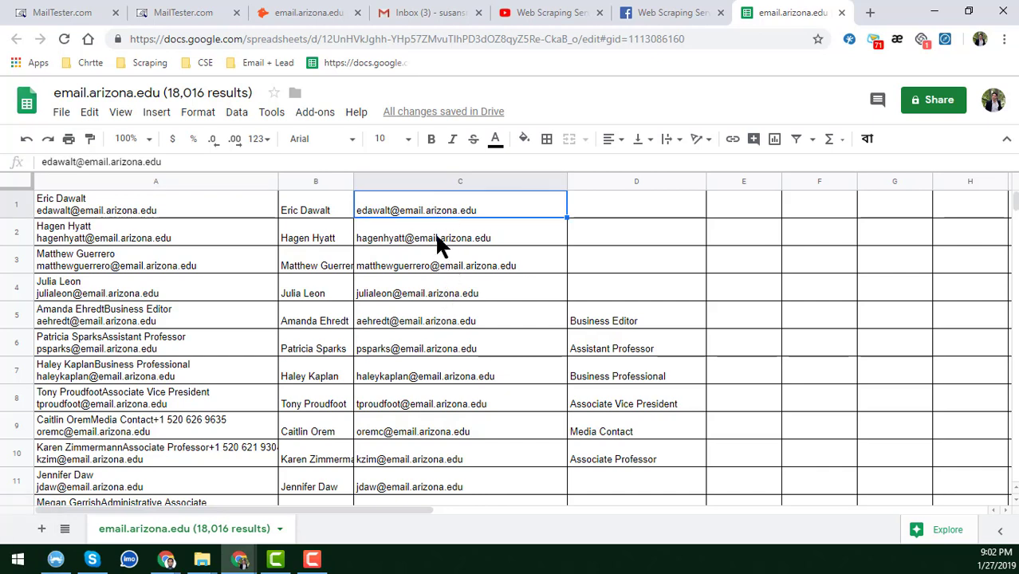
pyautogui.click(441, 239)
pyautogui.hotkey('ctrl', 'c')
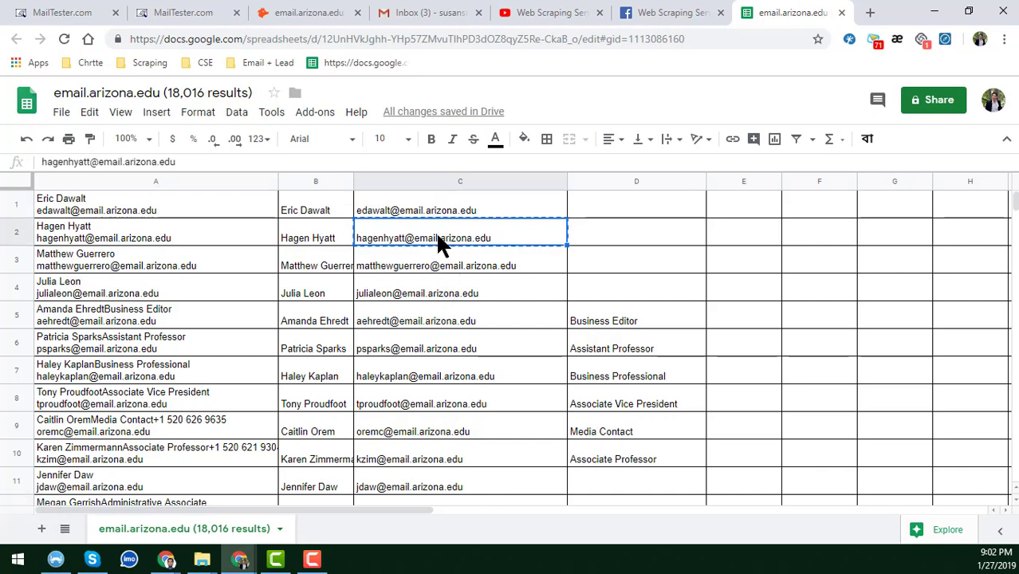
pyautogui.click(216, 12)
pyautogui.tripleClick(355, 209)
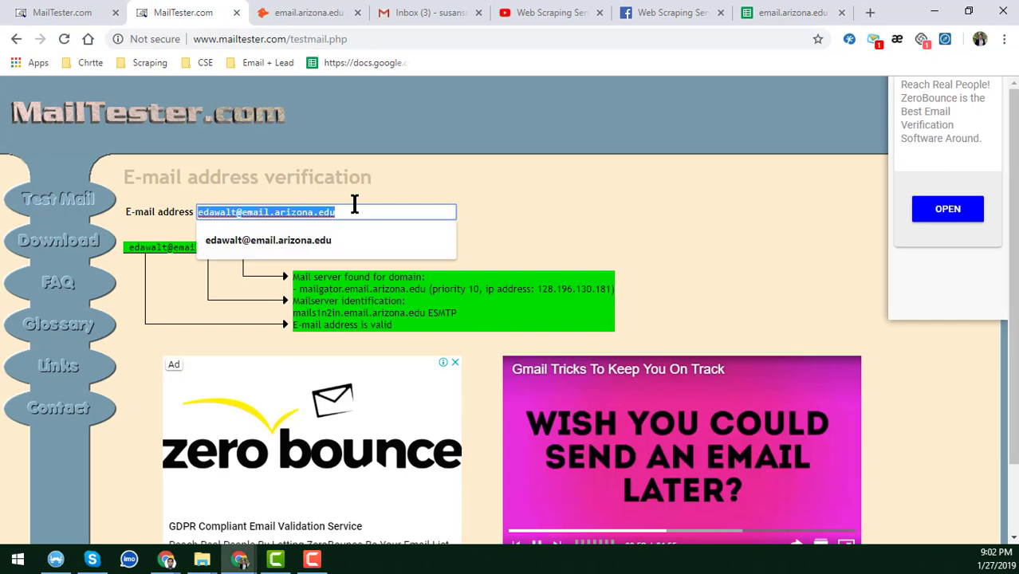
pyautogui.hotkey('ctrl', 'v')
pyautogui.click(266, 232)
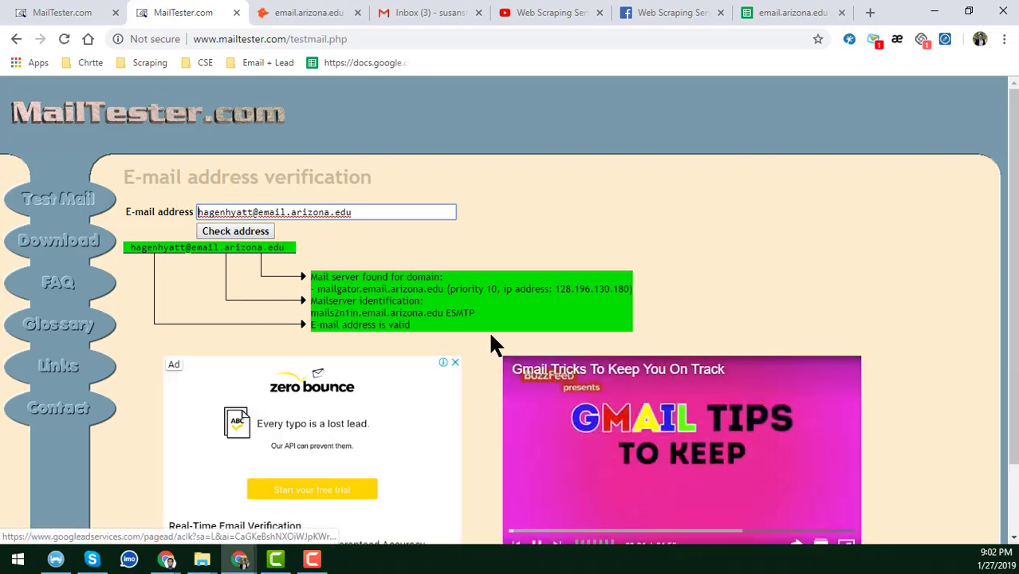
pyautogui.click(784, 14)
pyautogui.click(435, 209)
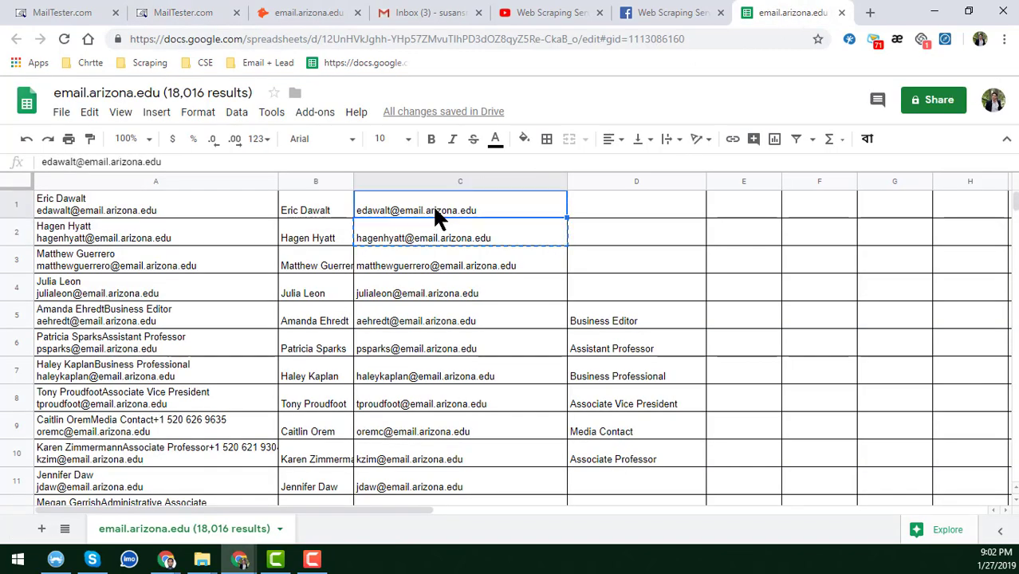
pyautogui.click(287, 10)
pyautogui.scroll(-10, 325, 348)
pyautogui.scroll(-19, 331, 349)
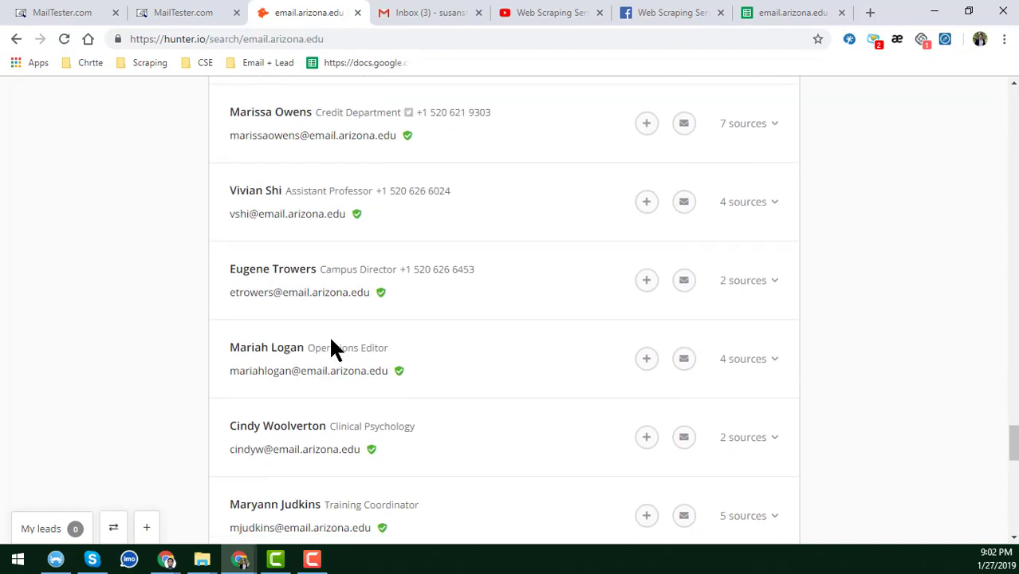
pyautogui.scroll(-13, 330, 348)
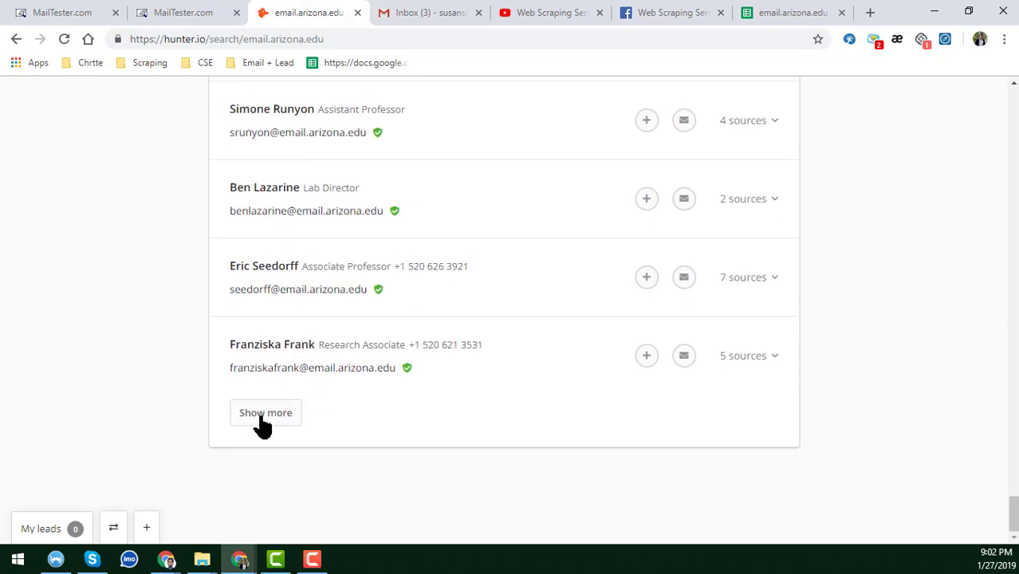
pyautogui.click(265, 413)
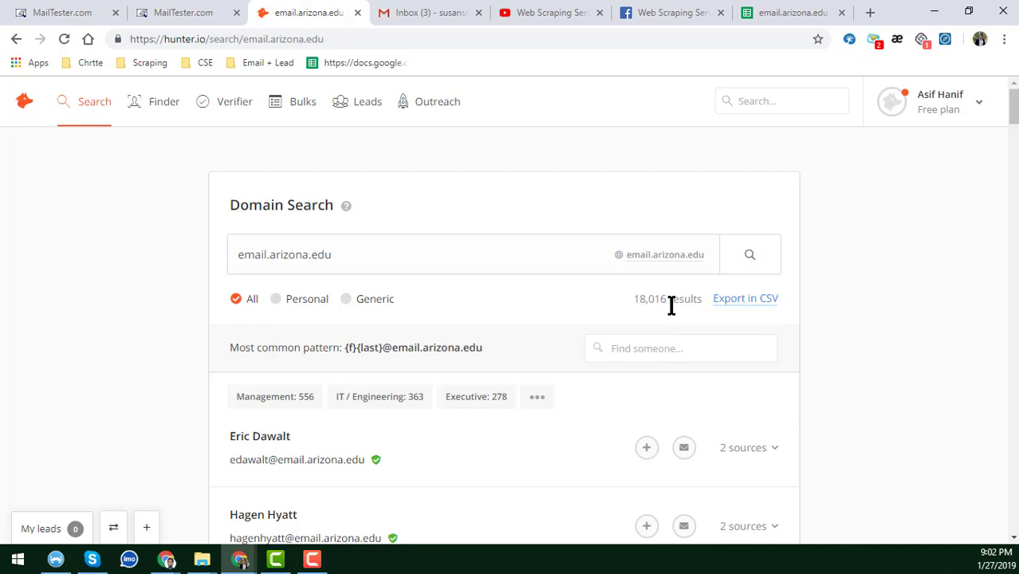
pyautogui.scroll(-2, 379, 403)
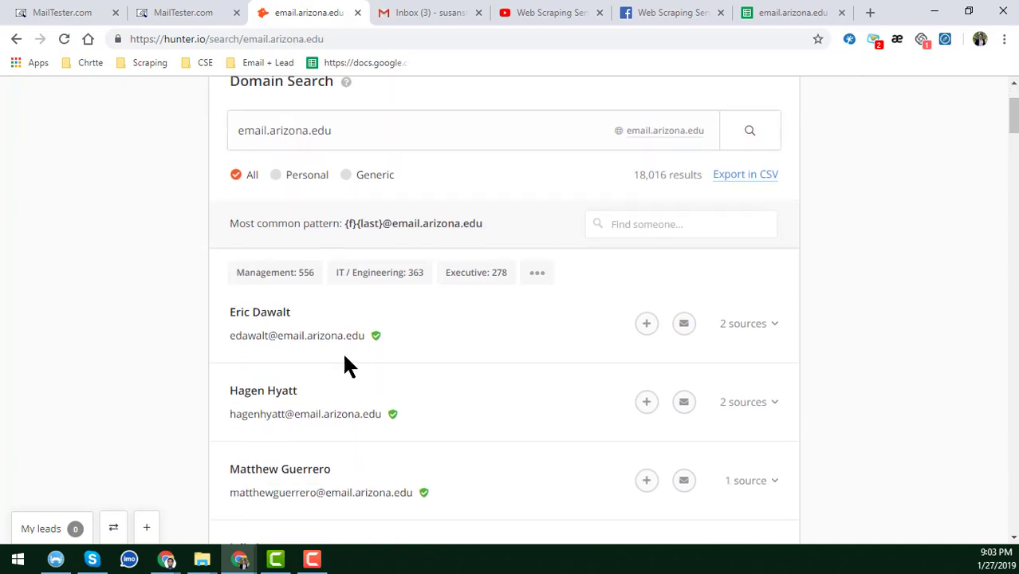